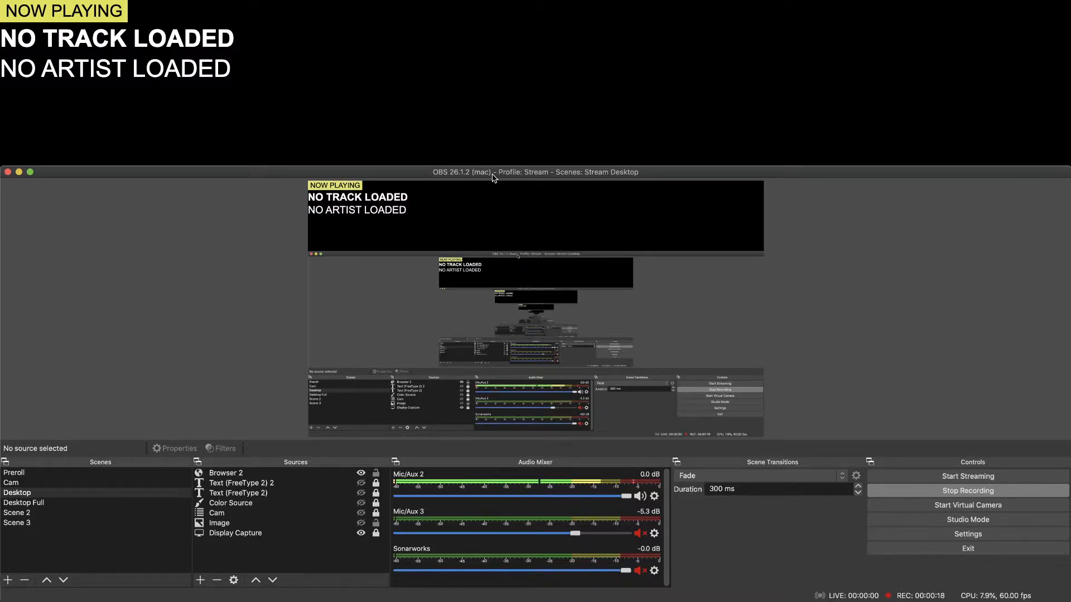
Add a .now-playing-red rule with background-color: green to the Browser 2 source's custom CSS and apply it.
left_click(232, 474)
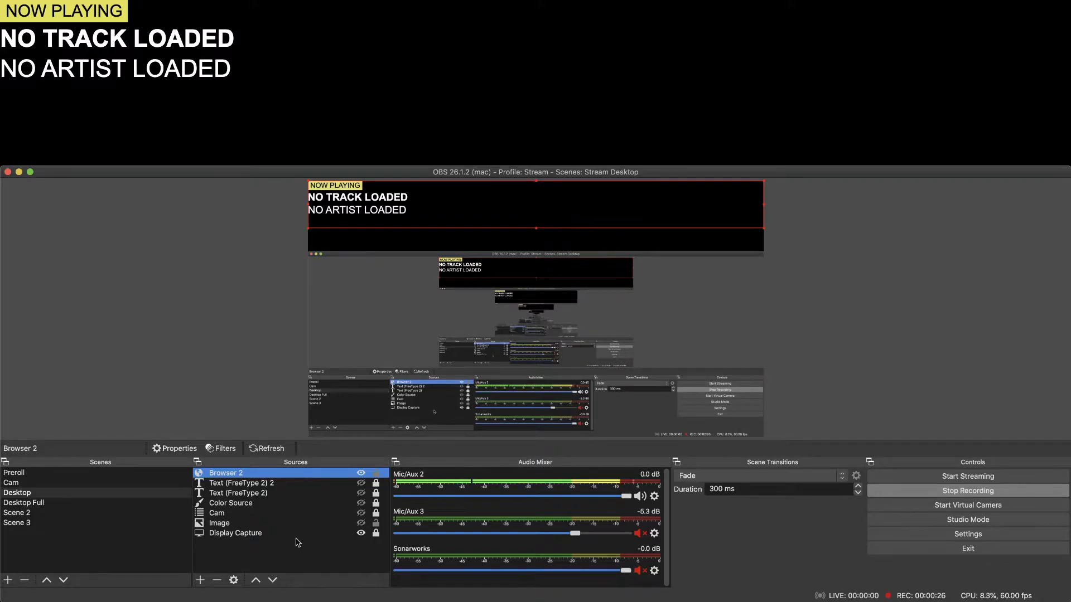
left_click(234, 580)
left_click_drag(590, 160, 779, 30)
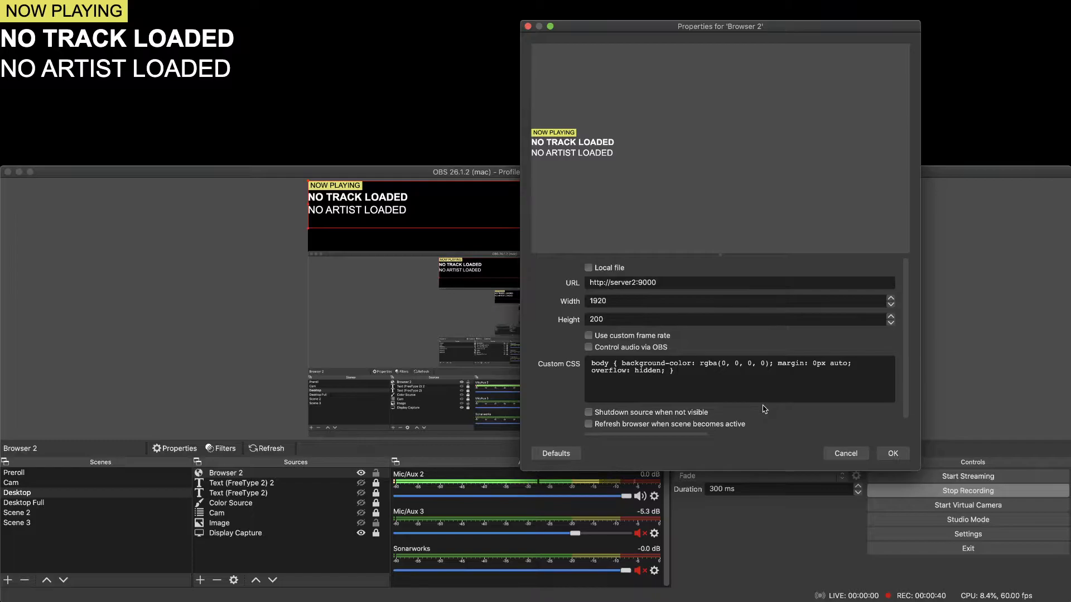
key("Return")
type(".now-playing-red {")
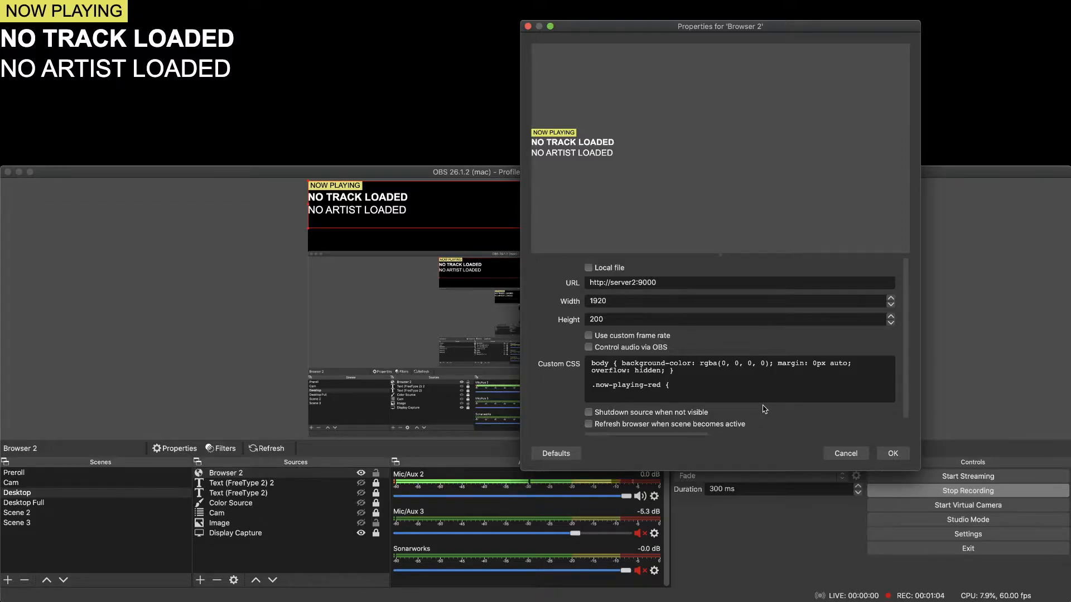
type("blac")
type("ground-color")
type(":")
type(" green;")
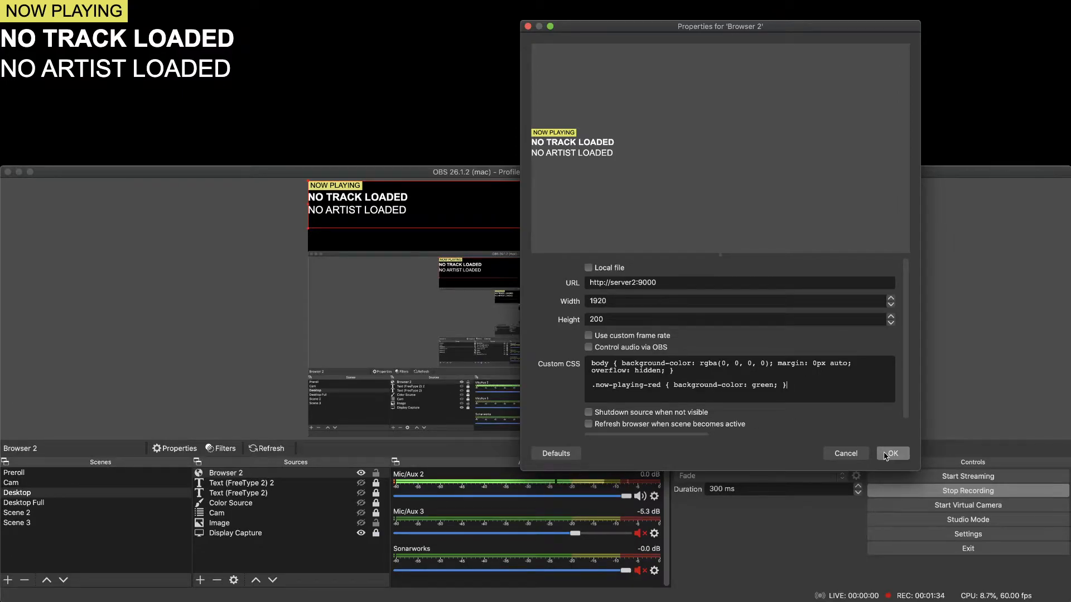
left_click(891, 454)
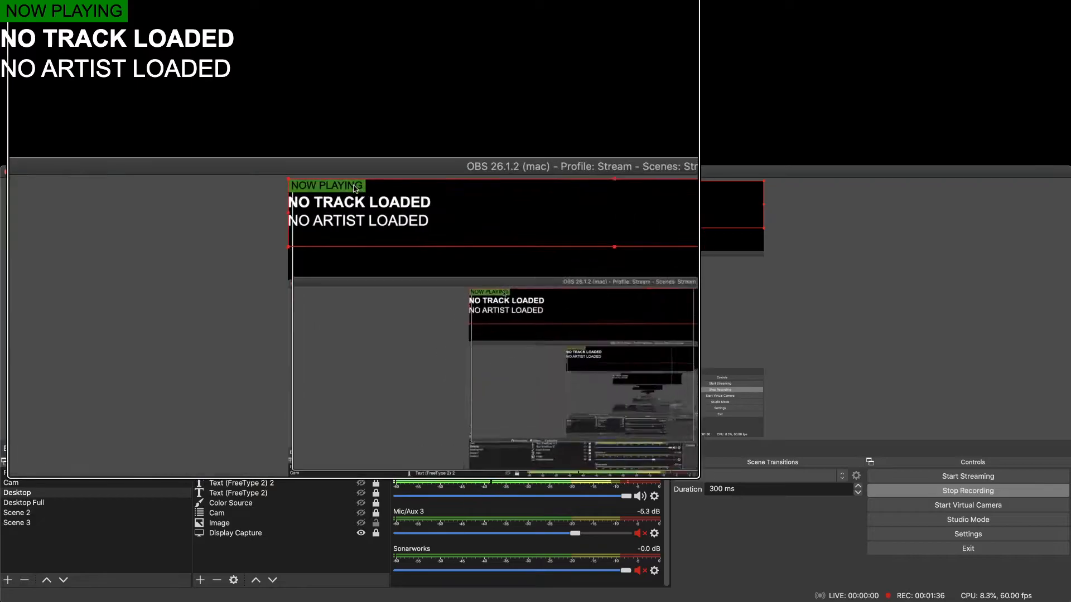
Add color: white to the .now-playing-red rule in Browser 2's custom CSS and apply the change.
scroll(355, 189, "up", 5)
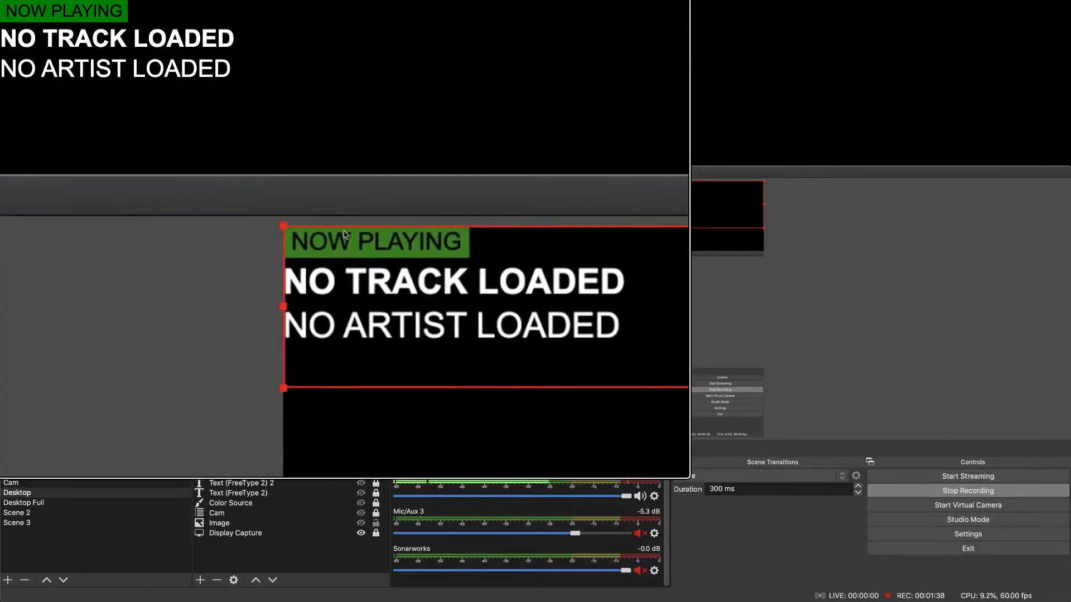
scroll(344, 235, "down", 3)
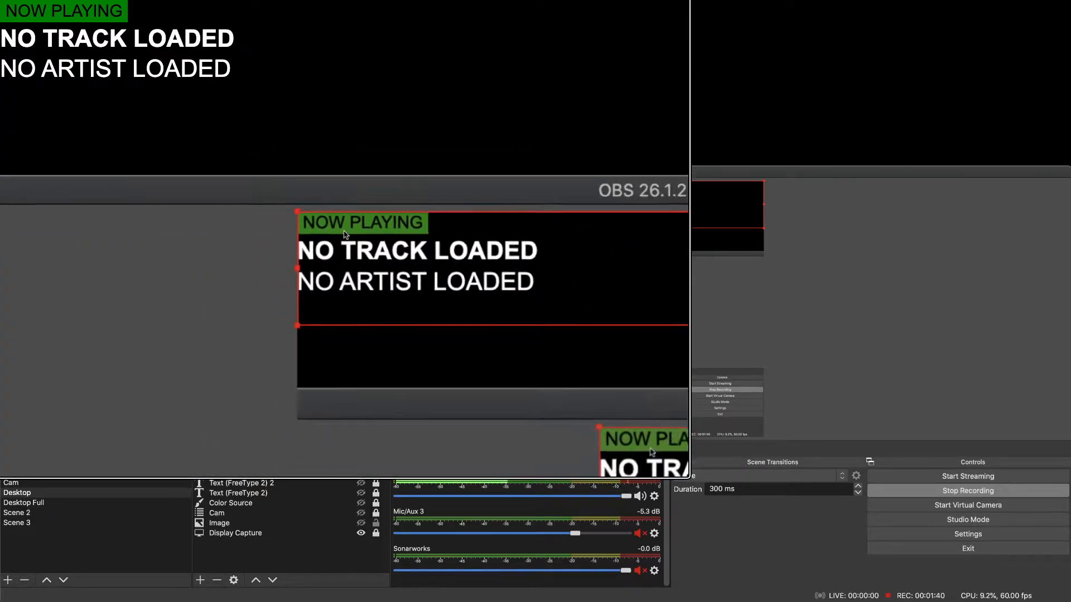
scroll(345, 234, "down", 3)
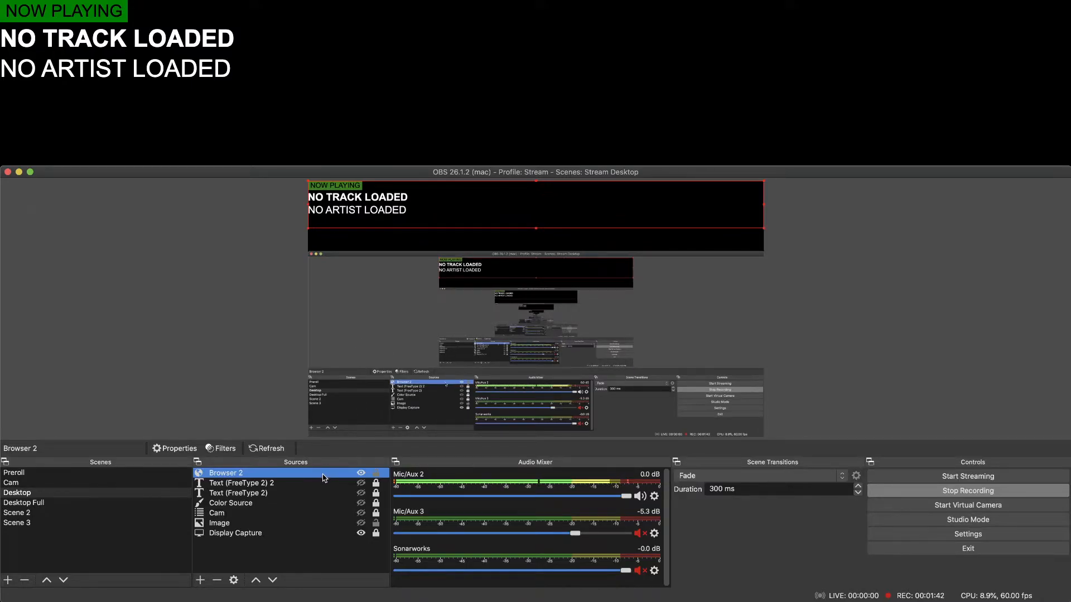
left_click(233, 580)
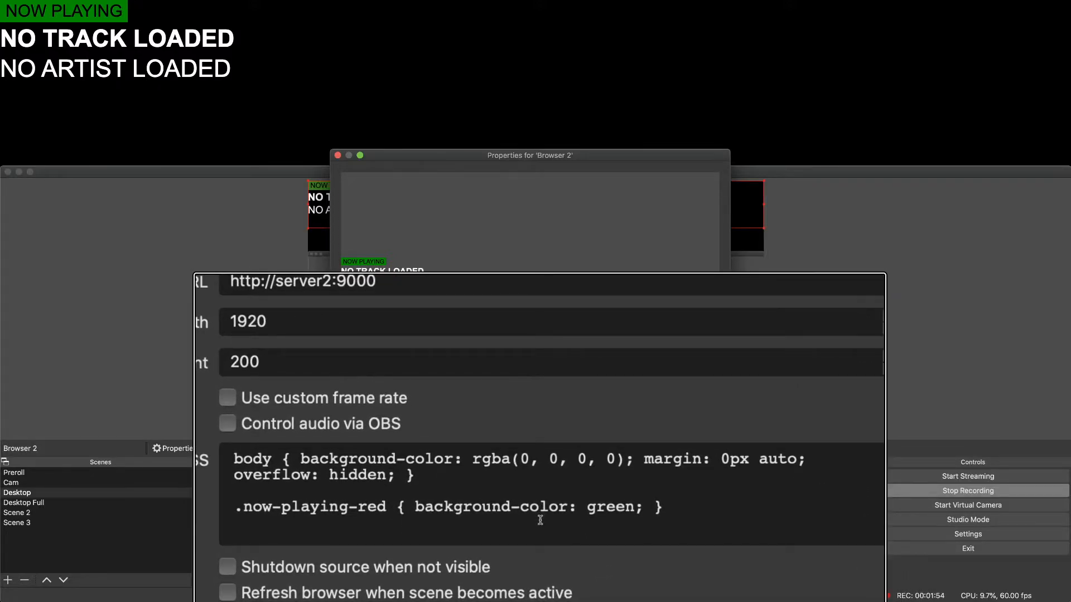
type("color: white;")
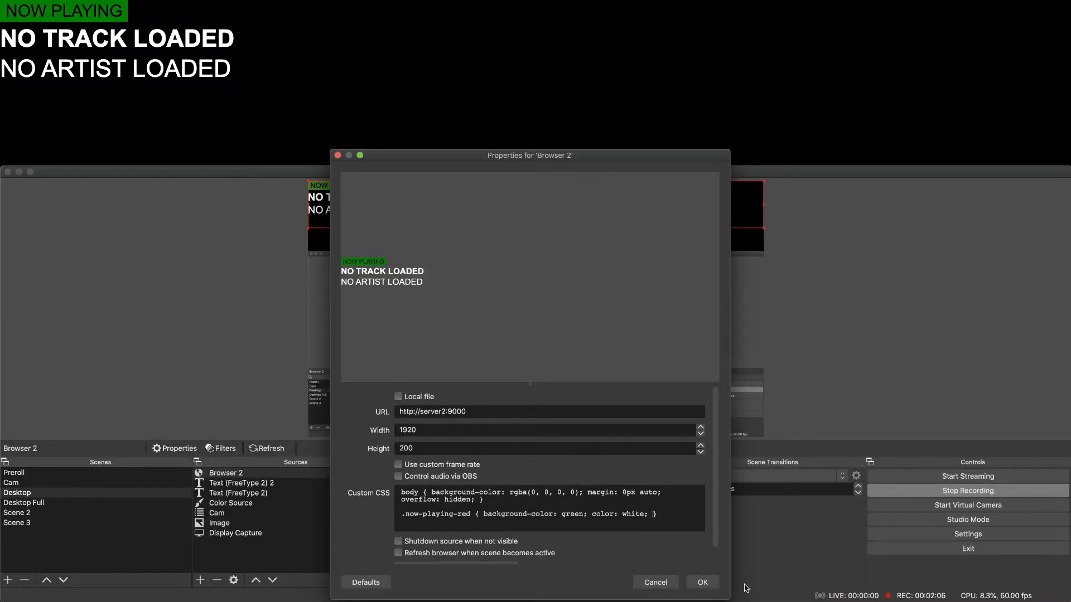
left_click(702, 582)
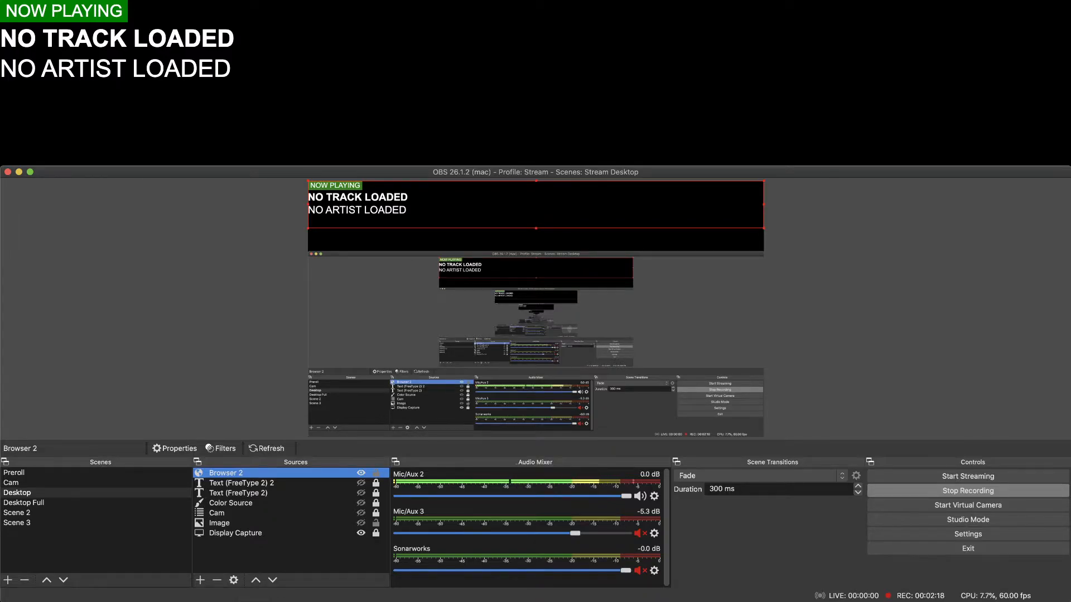
Add a #title rule with font-size: 100px below the .now-playing-red rule in Browser 2's custom CSS and apply it.
key("super+Tab")
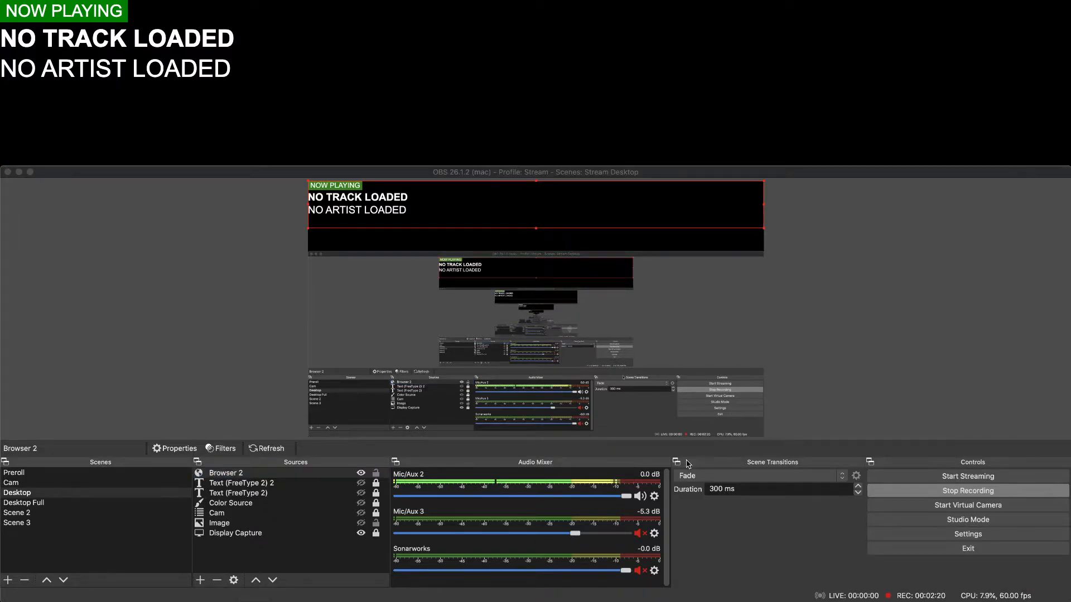
left_click(244, 474)
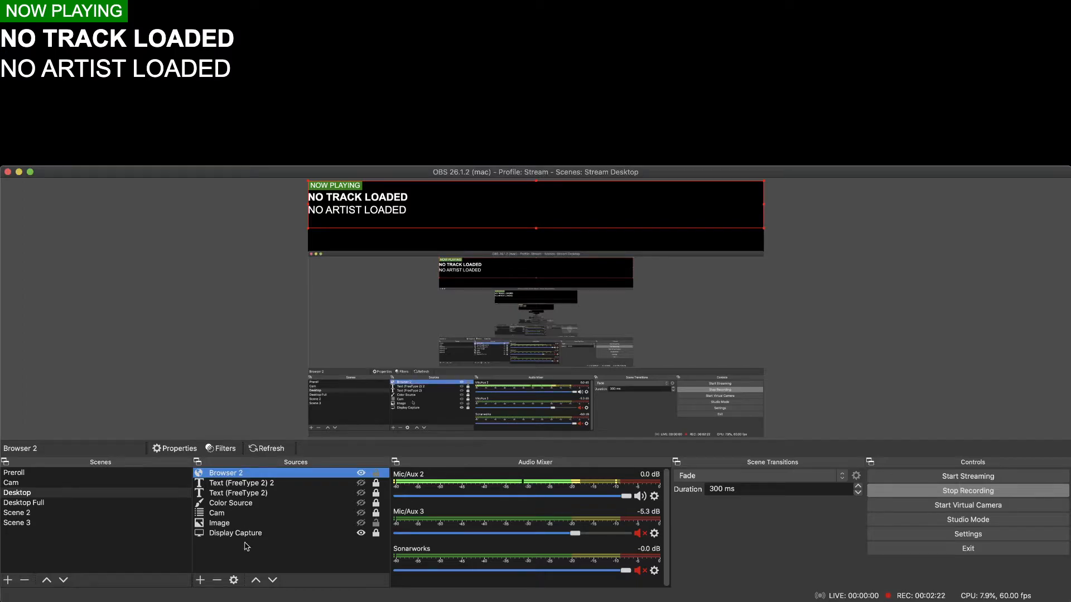
left_click(233, 580)
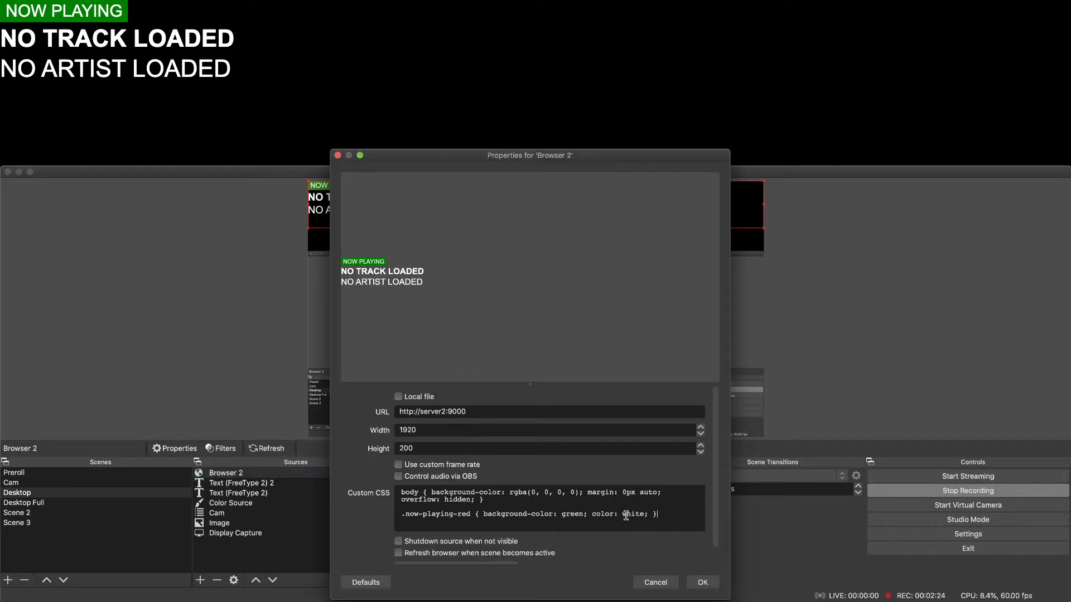
left_click_drag(668, 515, 388, 513)
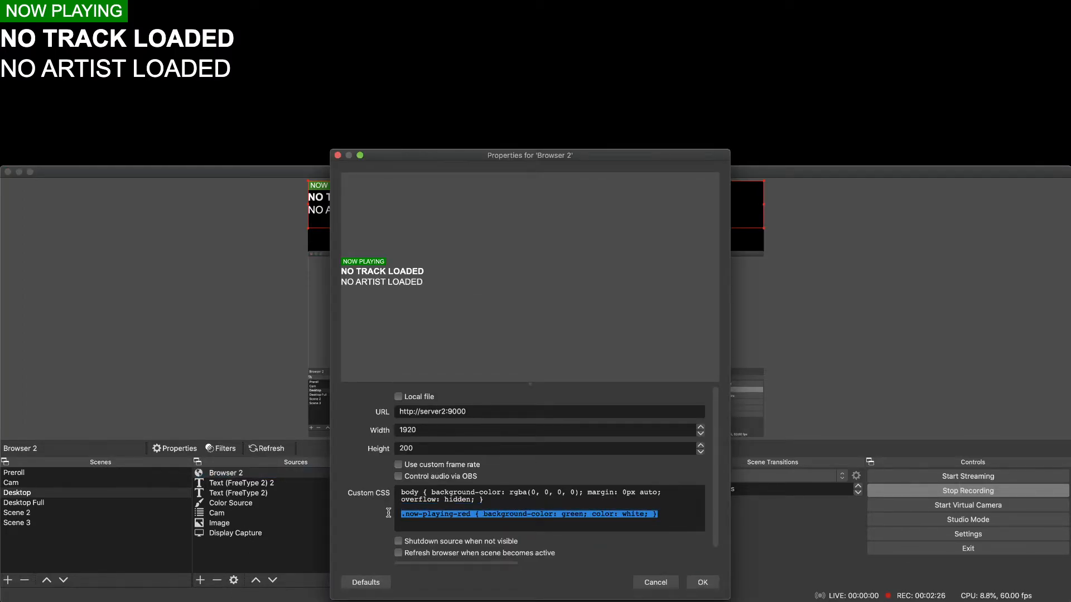
left_click(454, 514)
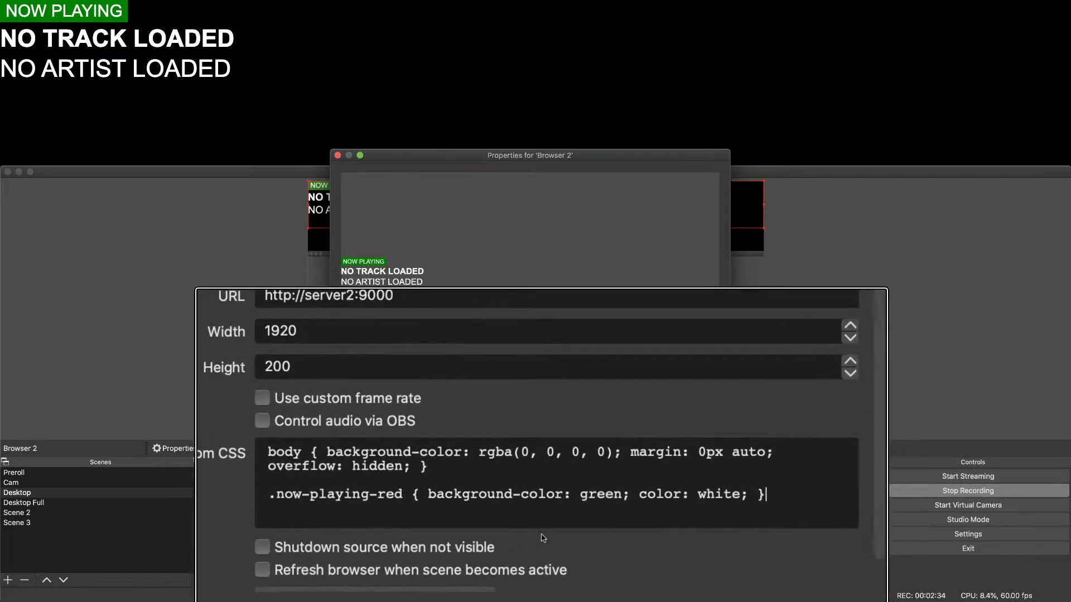
key("Return")
type("#title")
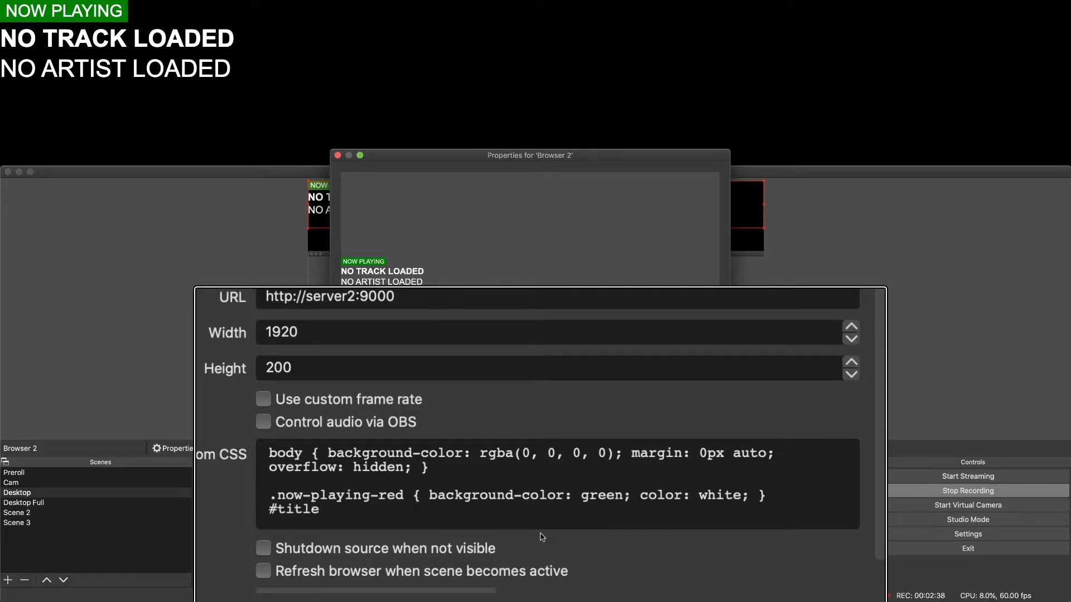
type(" { font-sie")
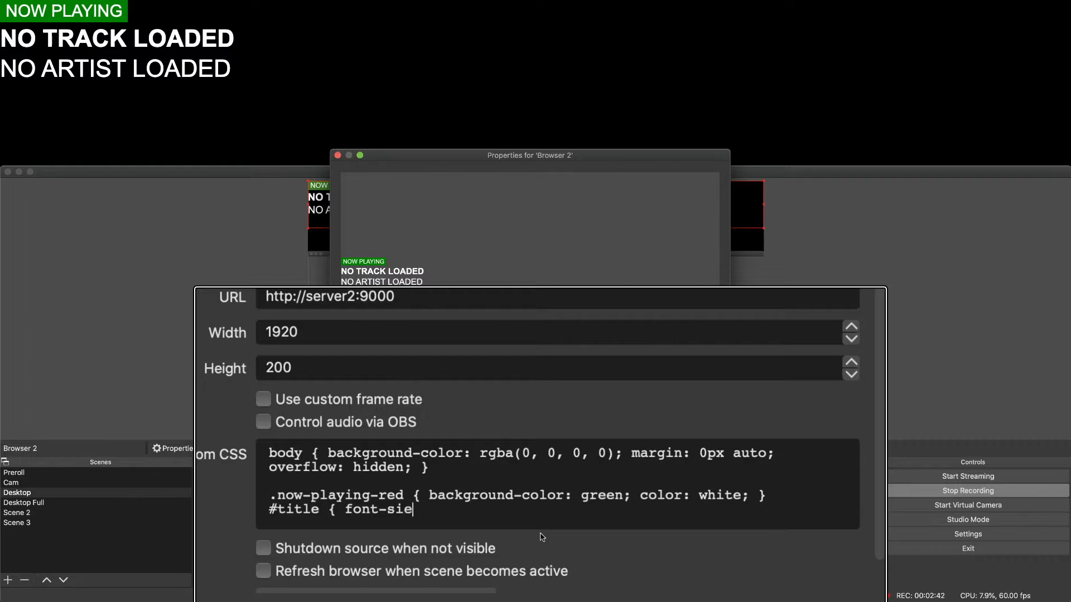
key("BackSpace")
type("ze: 1000")
key("BackSpace")
type("px;")
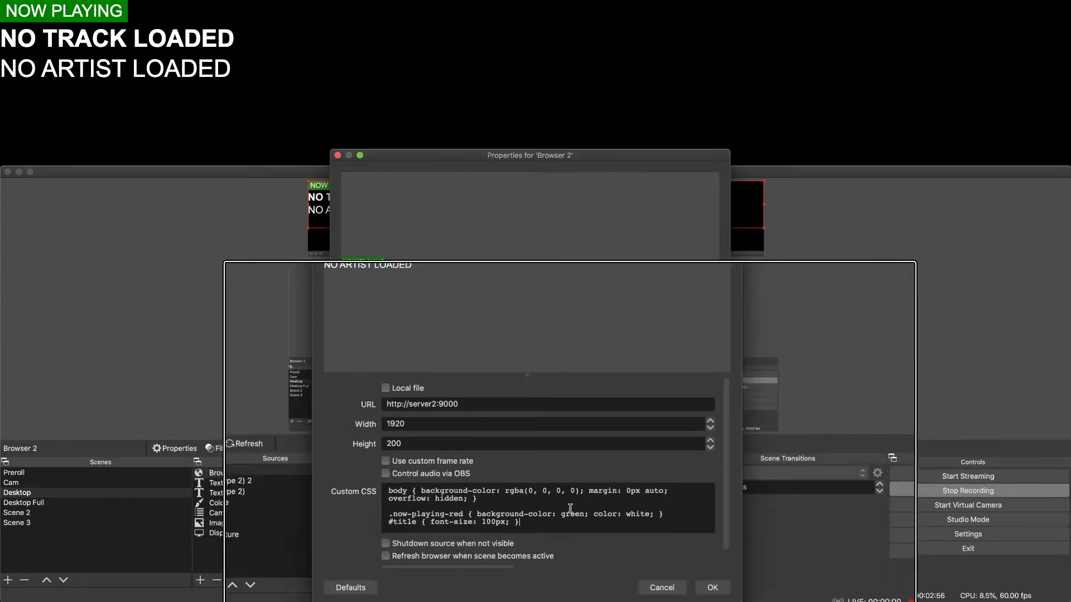
left_click(701, 583)
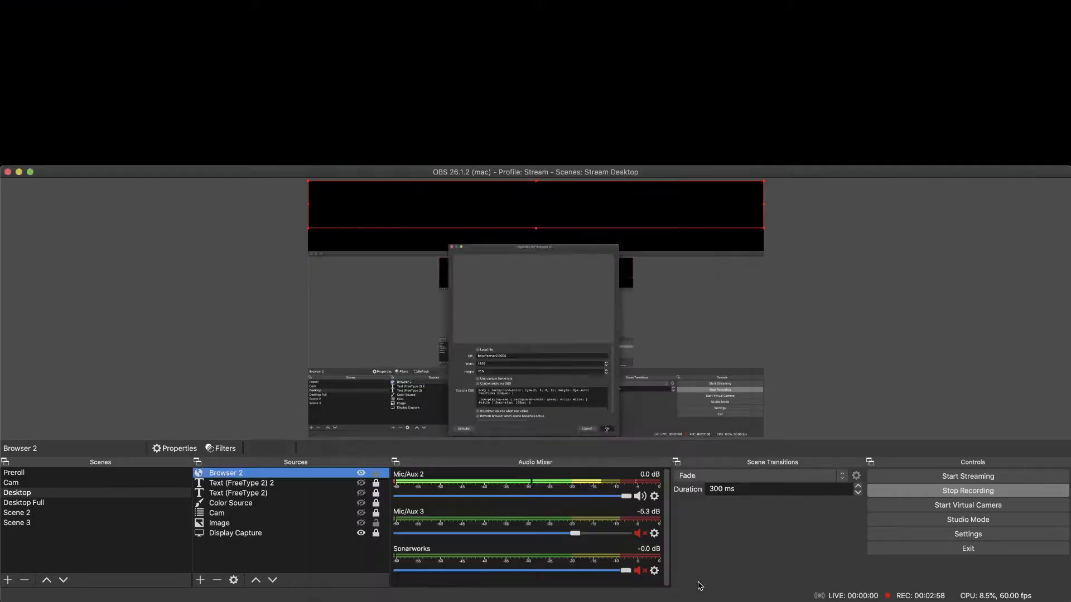
Set the Browser 2 source's height to 300 and deselect the source.
left_click(385, 274)
left_click(530, 230)
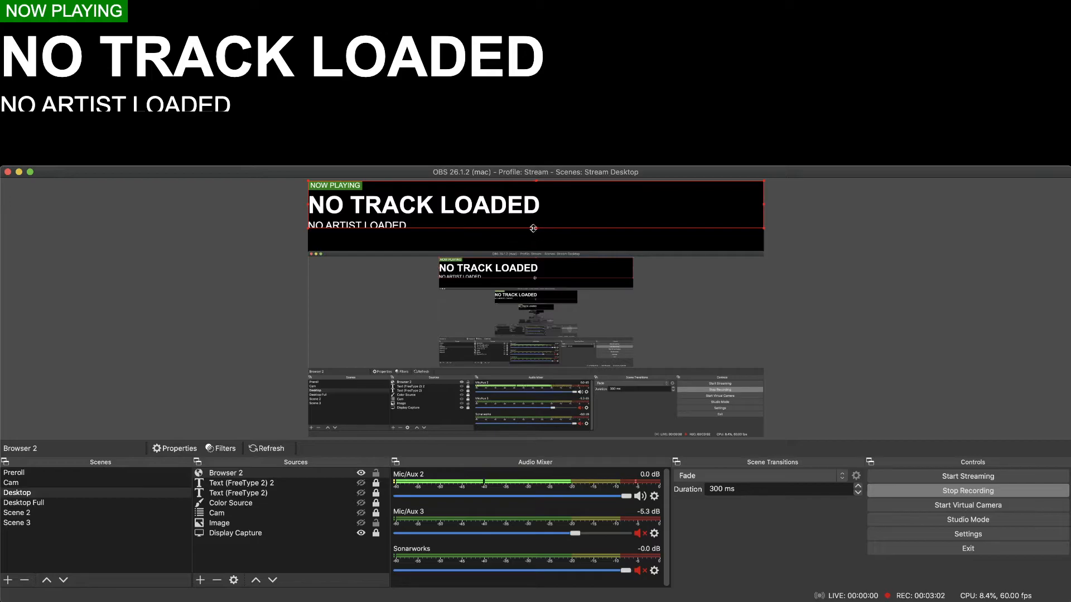
left_click(285, 478)
double_click(285, 478)
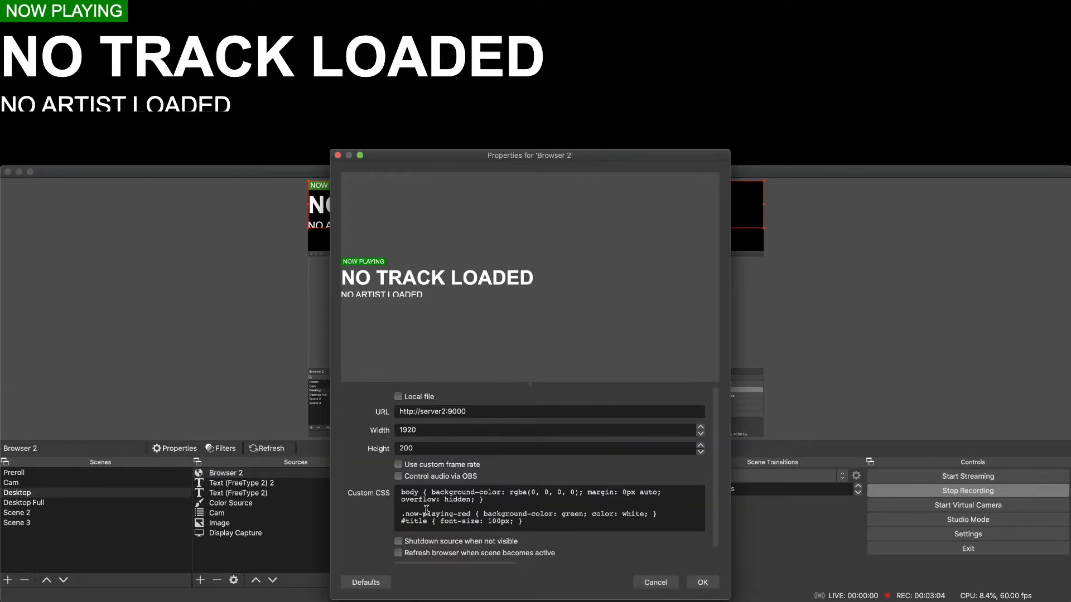
double_click(418, 449)
type("3")
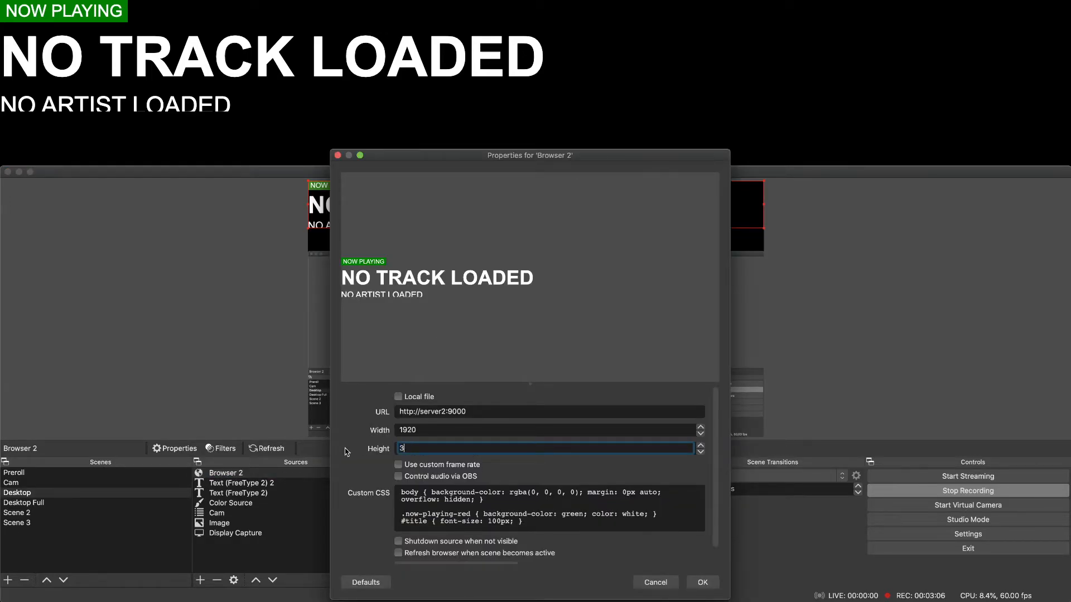
left_click(702, 582)
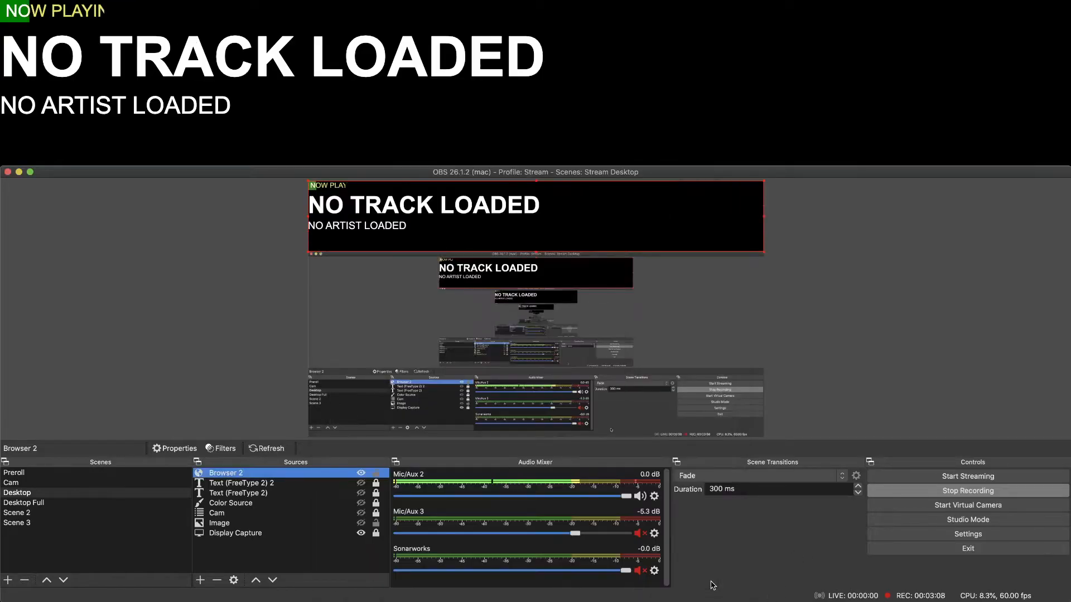
left_click(288, 333)
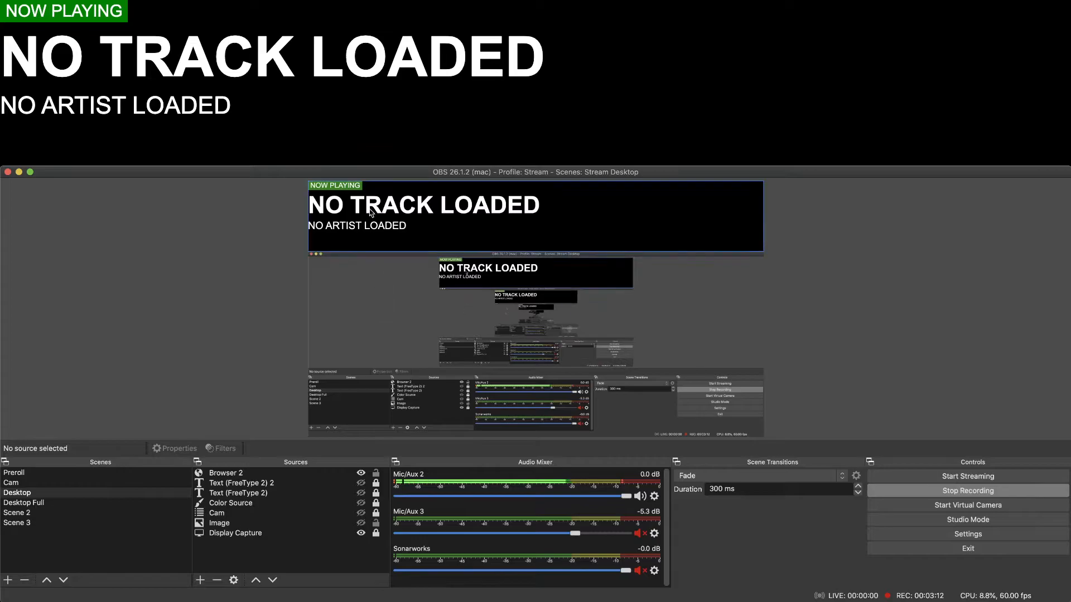
Change the #title font size in Browser 2's custom CSS to 75px and apply it.
left_click(253, 474)
left_click(233, 580)
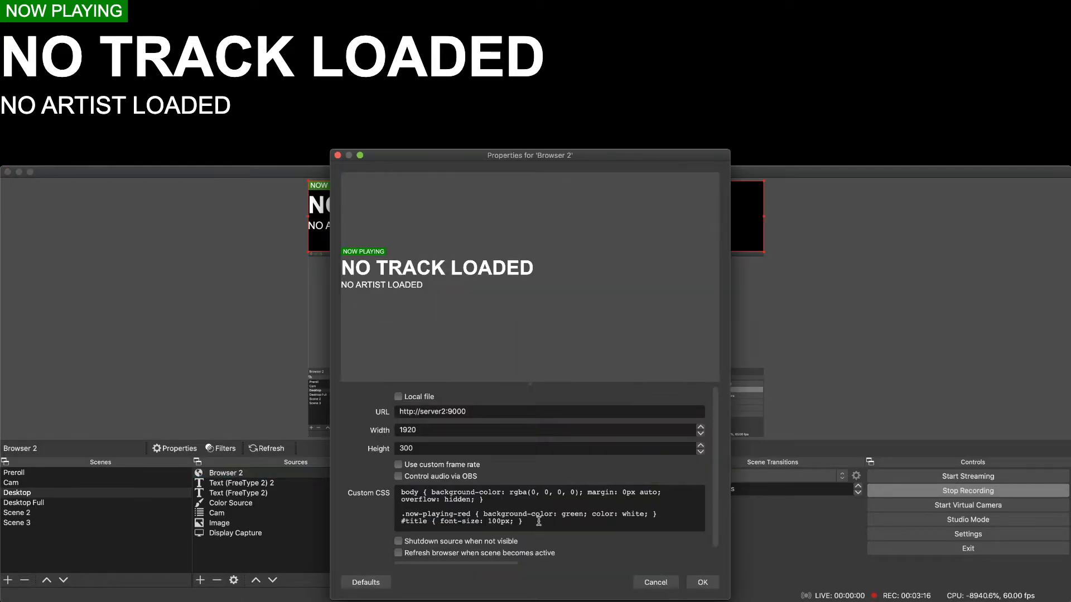
left_click_drag(488, 522, 509, 522)
key("Left")
key("BackSpace")
key("BackSpace")
left_click(698, 583)
Add an #artist rule with font-size: 60px below the #title rule in Browser 2's custom CSS and apply it.
double_click(263, 473)
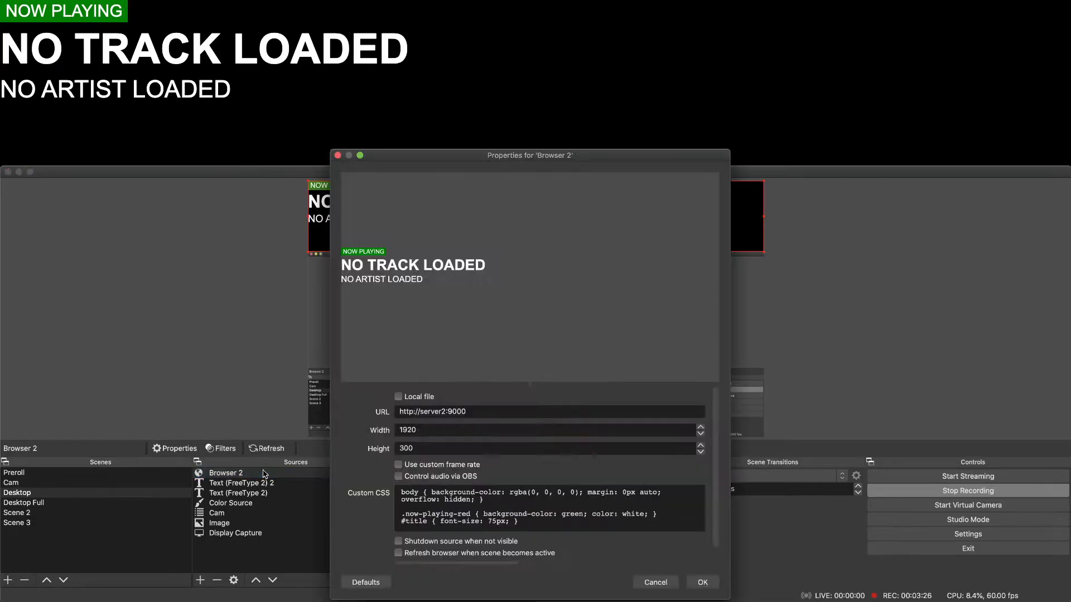
left_click(542, 522)
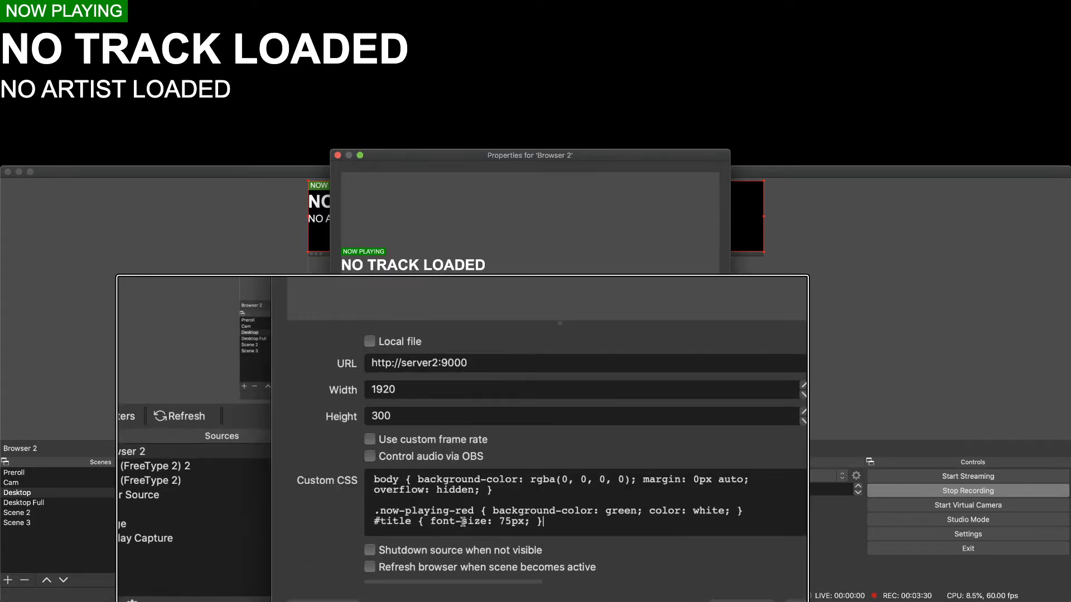
key("Return")
type("#")
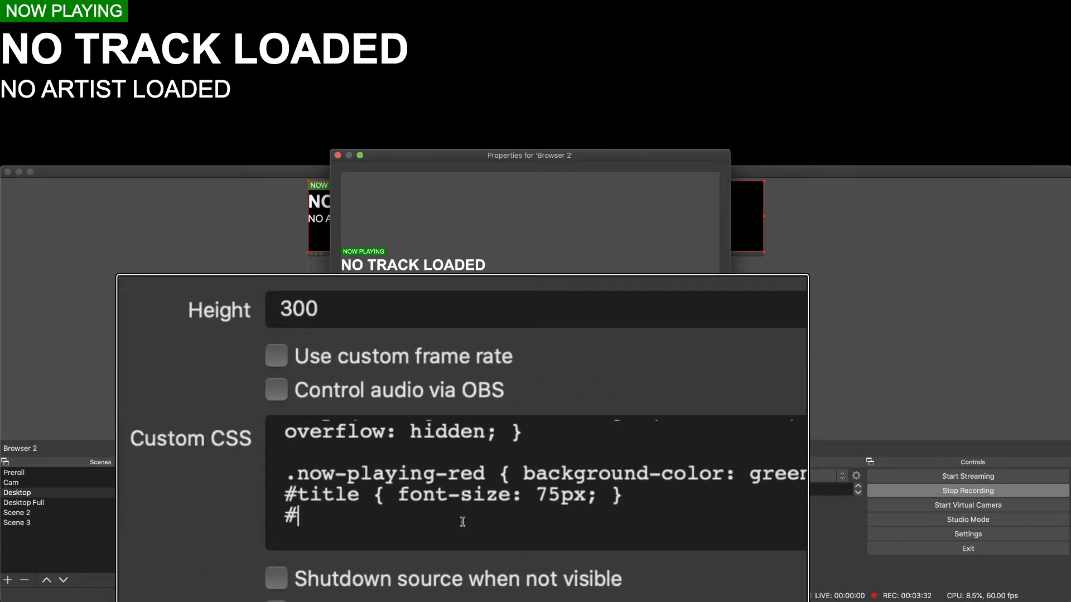
type("artist { font-")
type("size: ")
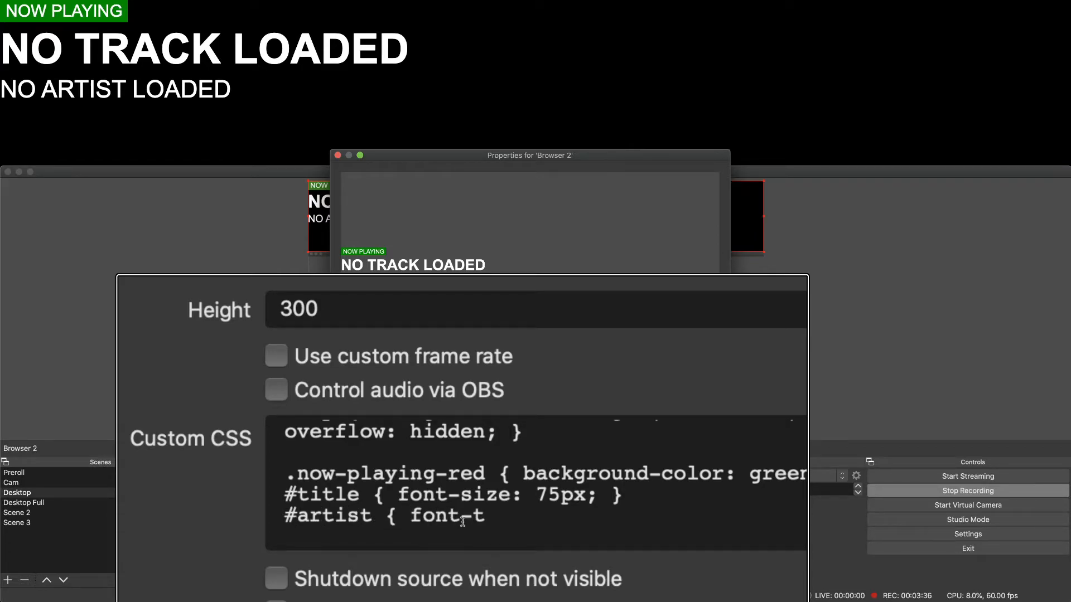
type("75px;")
key("BackSpace")
key("BackSpace")
key("BackSpace")
key("BackSpace")
key("BackSpace")
key("BackSpace")
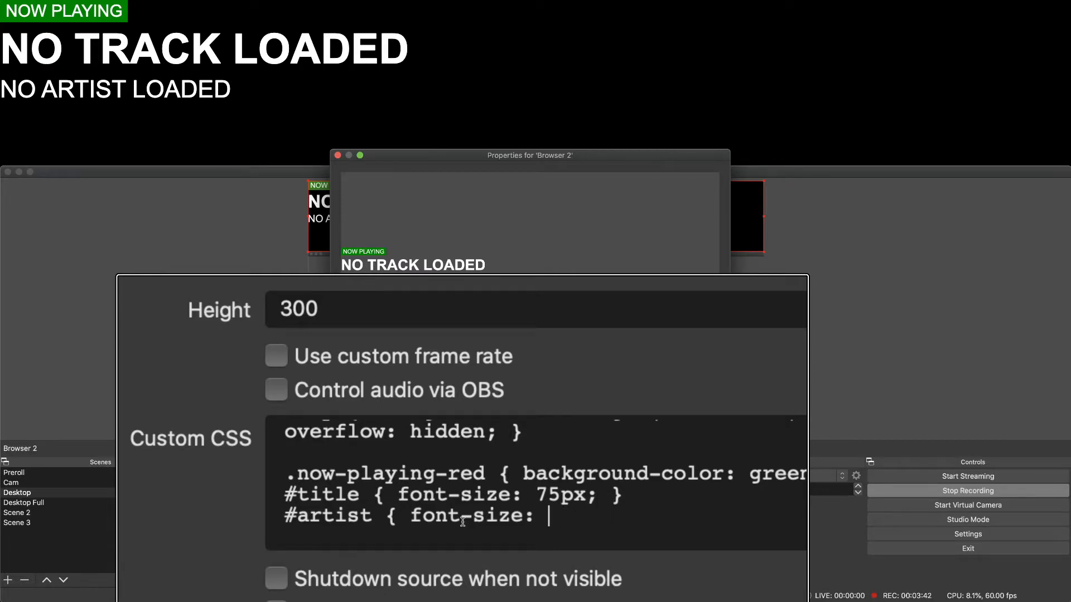
type("60px; ")
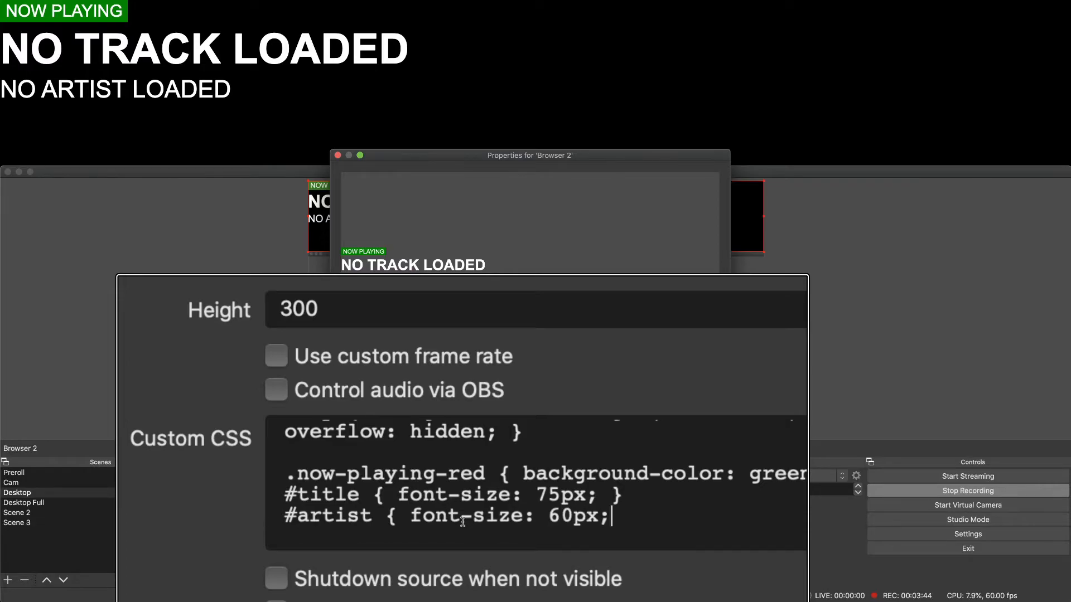
type("}")
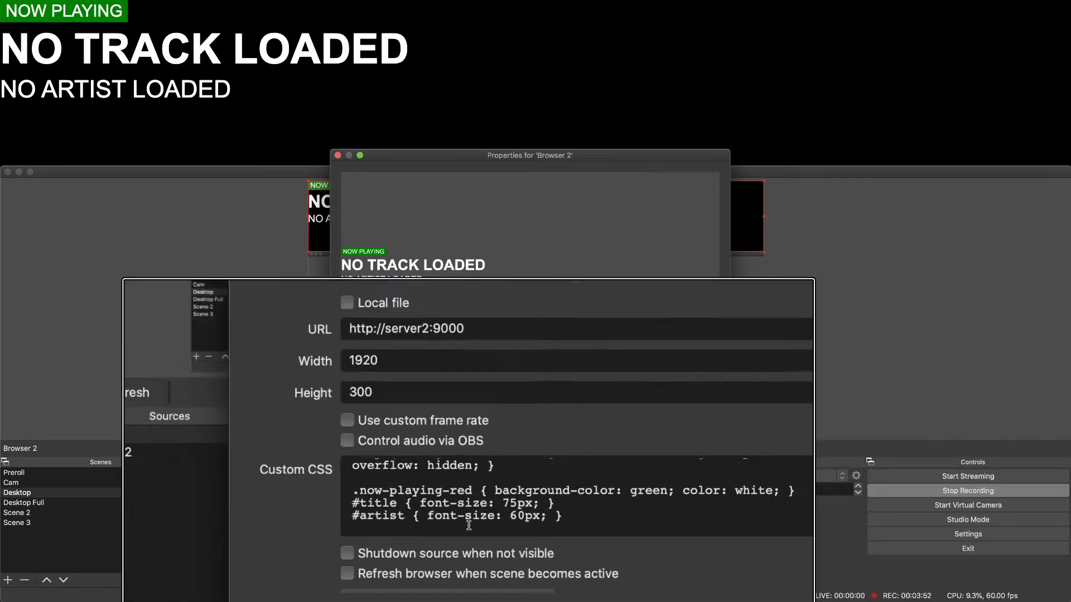
left_click(701, 582)
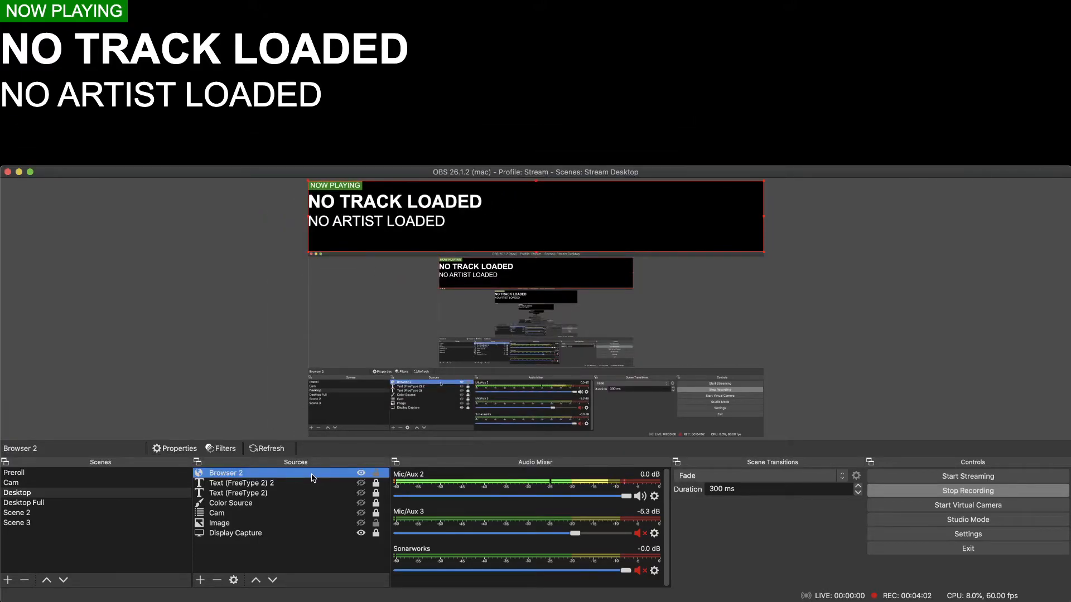
Reopen Browser 2's properties and add an empty line below the #artist rule in the custom CSS.
double_click(314, 478)
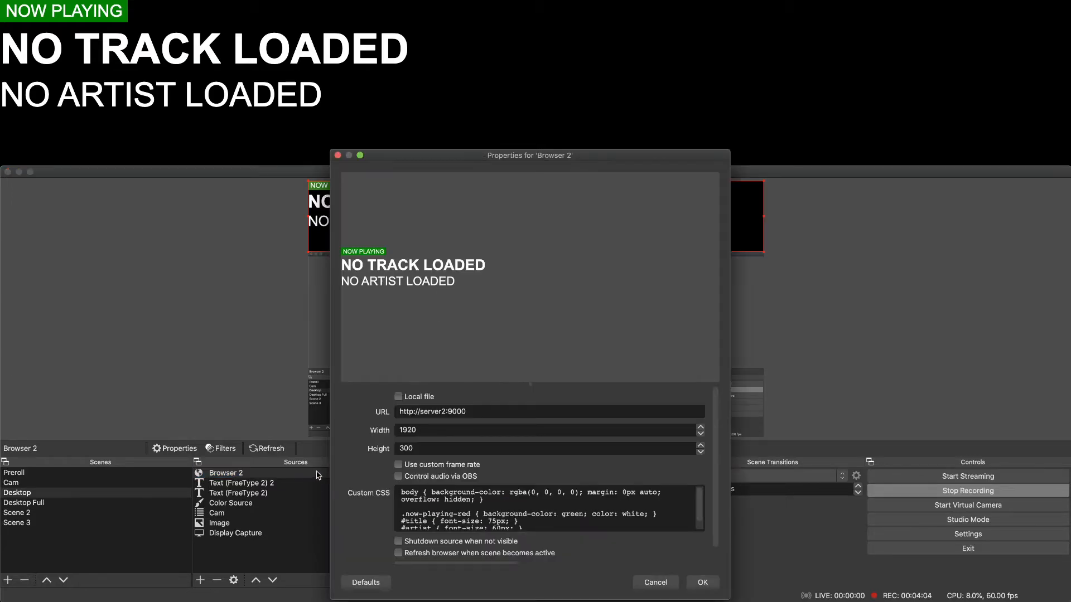
scroll(565, 509, "down", 1)
scroll(565, 509, "up", 1)
scroll(546, 517, "down", 2)
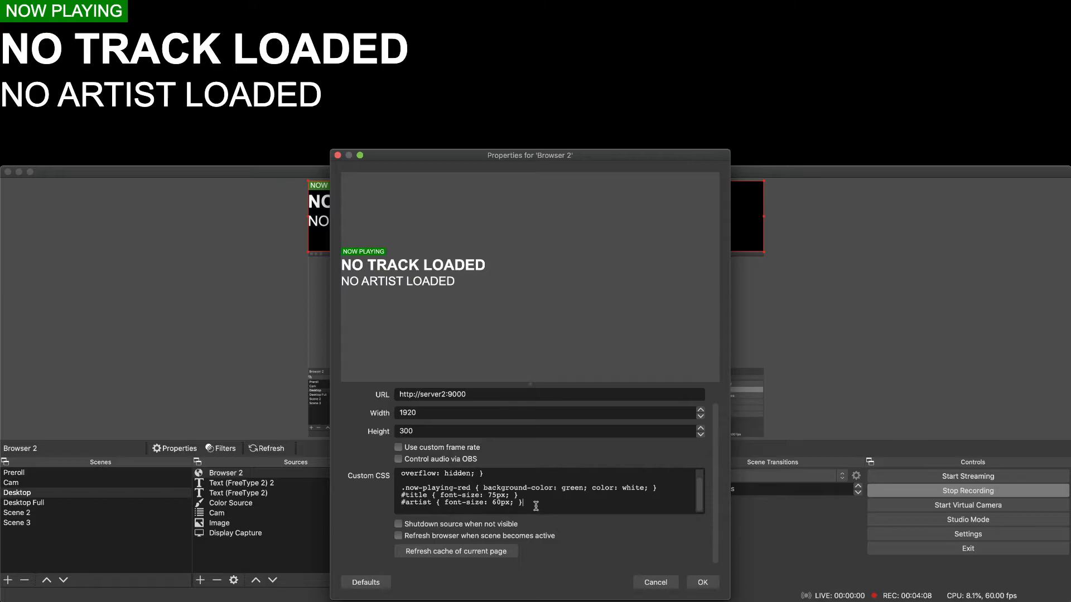
key("Return")
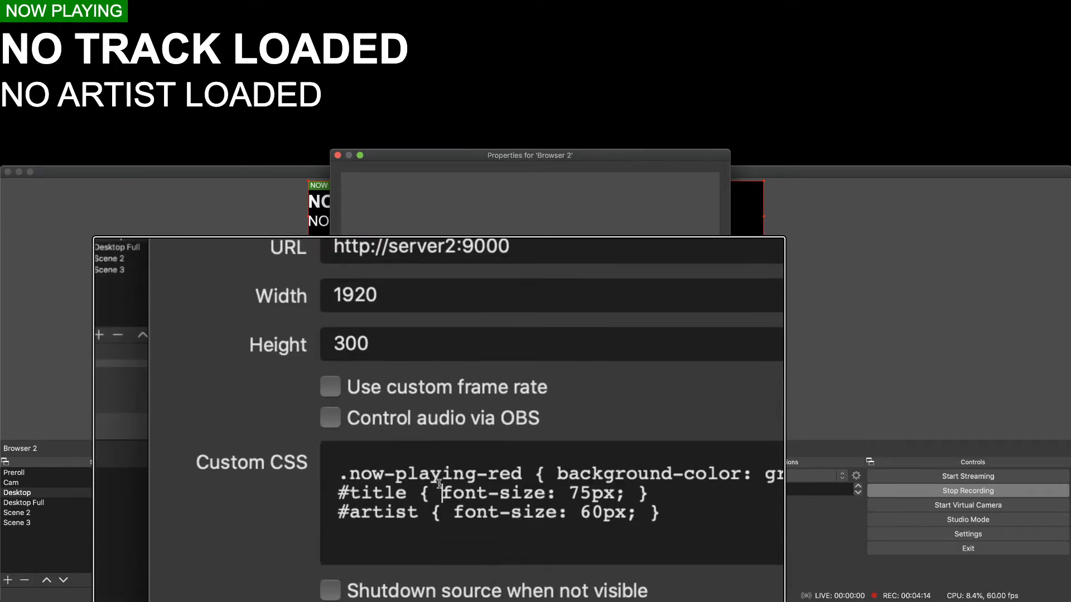
Add font-family: 'Times'; after the font size in the #title rule and apply the custom CSS.
left_click(439, 484)
key("Right")
key("Right")
key("Right")
key("Right")
key("Right")
key("Right")
key("Right")
key("Right")
key("Right")
key("Right")
key("Right")
key("Right")
key("Right")
key("Right")
key("Right")
key("Right")
key("Right")
key("Right")
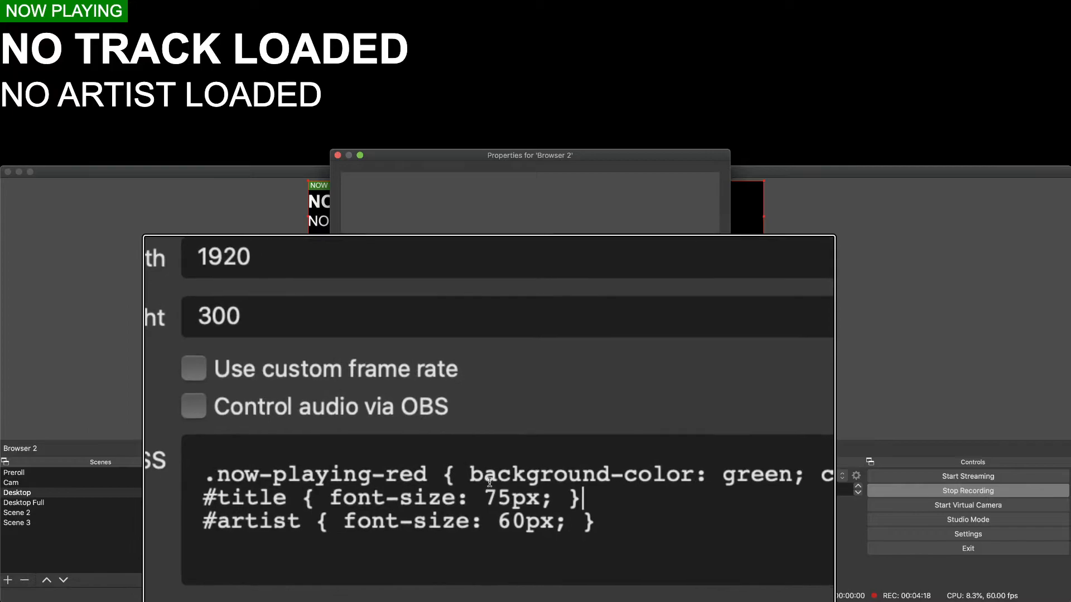
key("Left")
key("Left")
key("Right")
type("font-family: ")
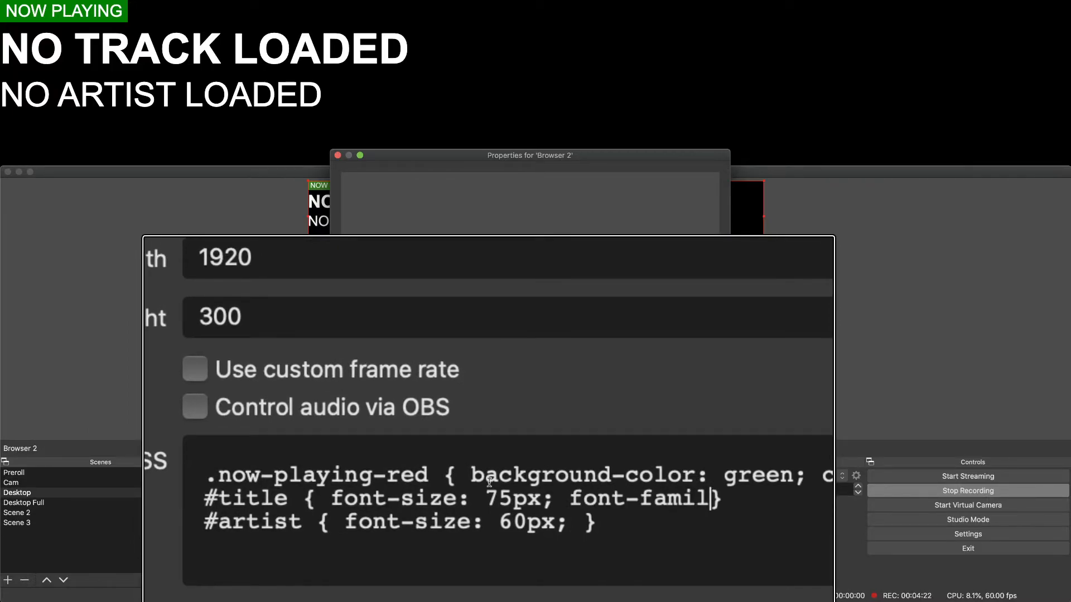
type("'Tit")
key("BackSpace")
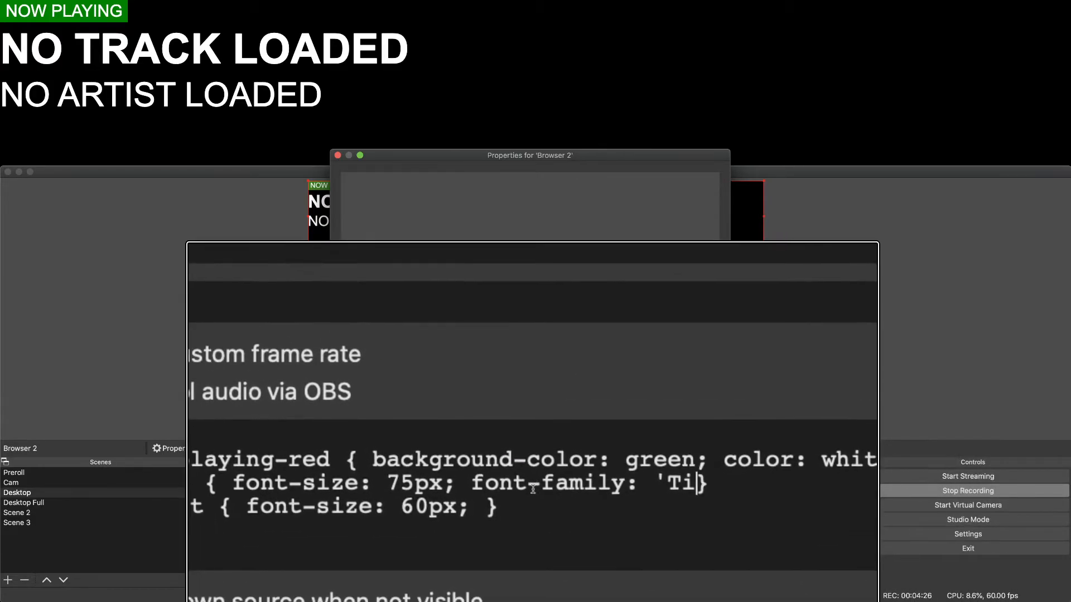
type("ime")
key("BackSpace")
key("BackSpace")
key("BackSpace")
type("mes';")
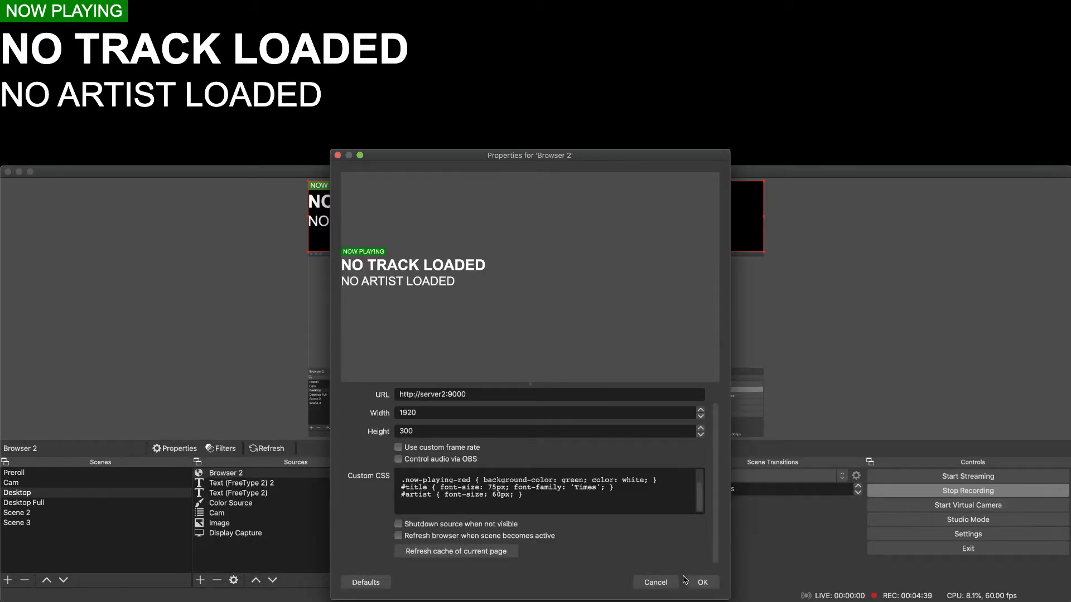
left_click(704, 583)
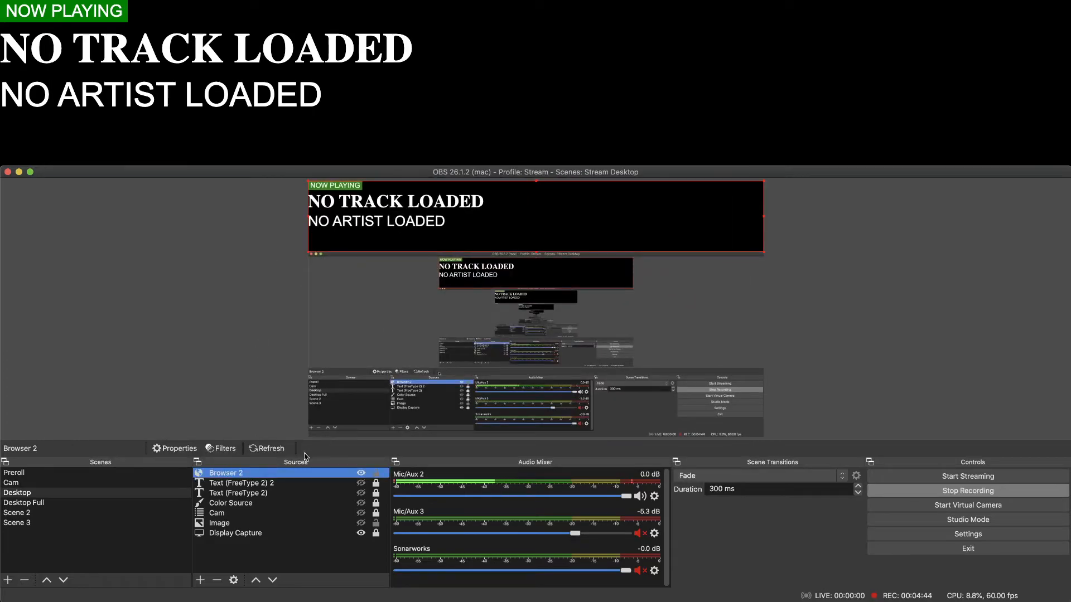
Copy the font-family: 'Times'; declaration from #title into the #artist rule of Browser 2's custom CSS and apply it.
double_click(295, 473)
scroll(582, 511, "down", 3)
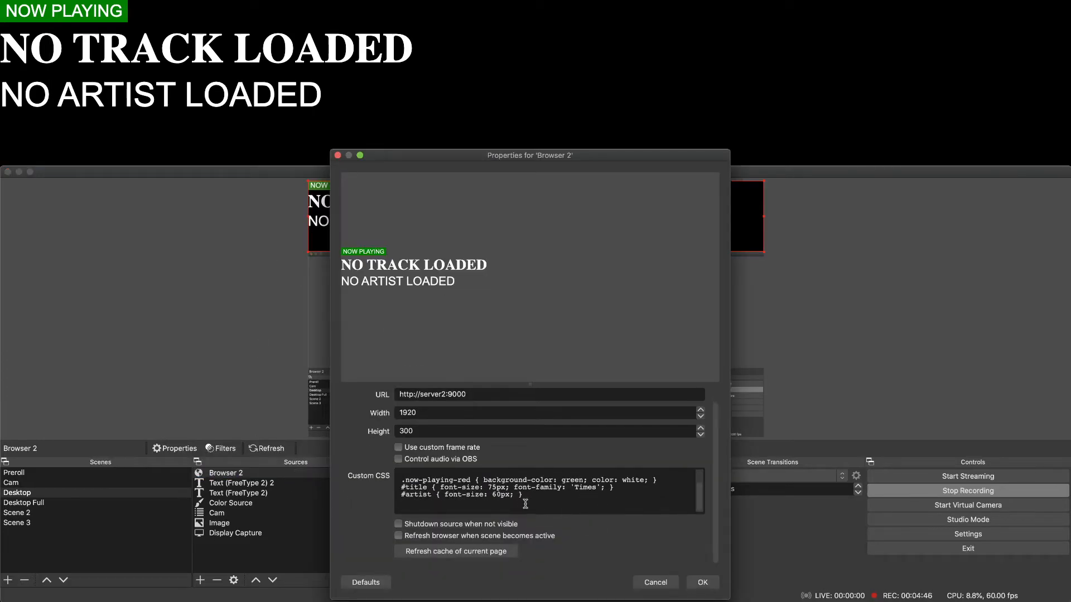
left_click_drag(513, 488, 614, 488)
key("super+c")
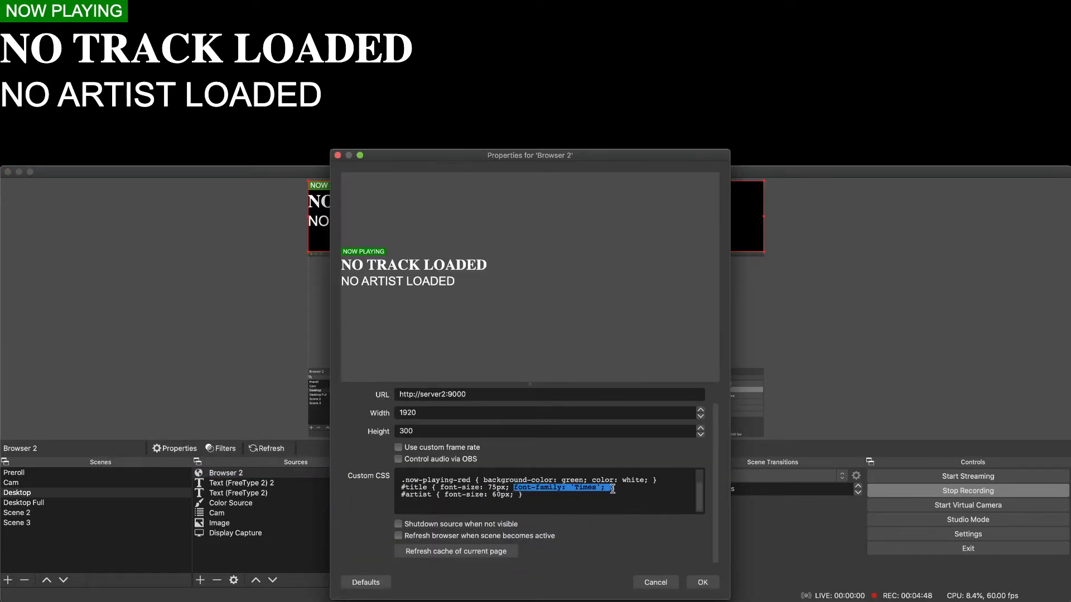
left_click(516, 495)
key("super+v")
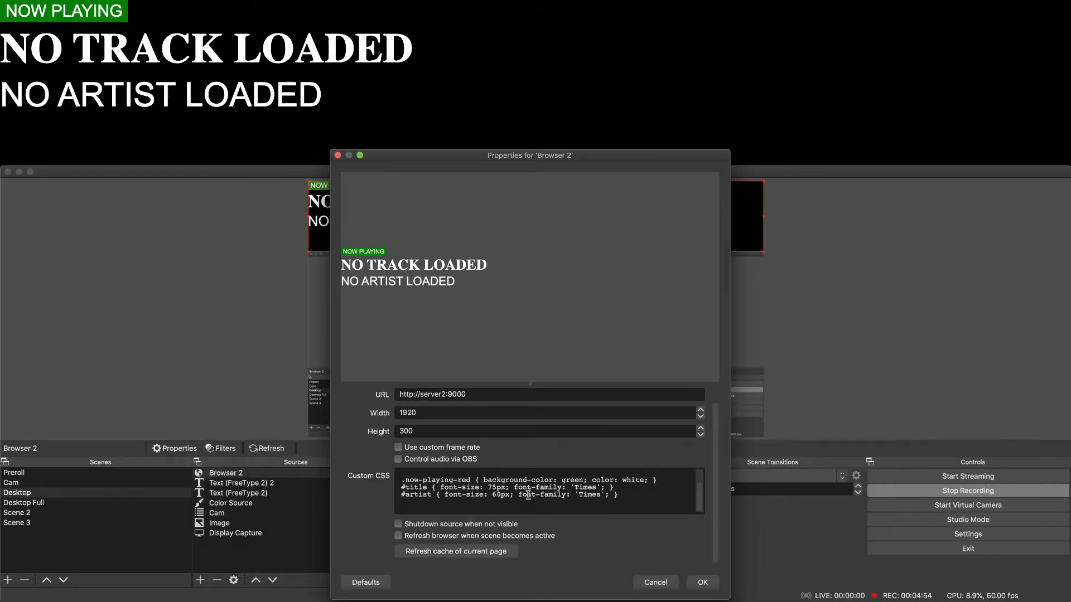
left_click(702, 582)
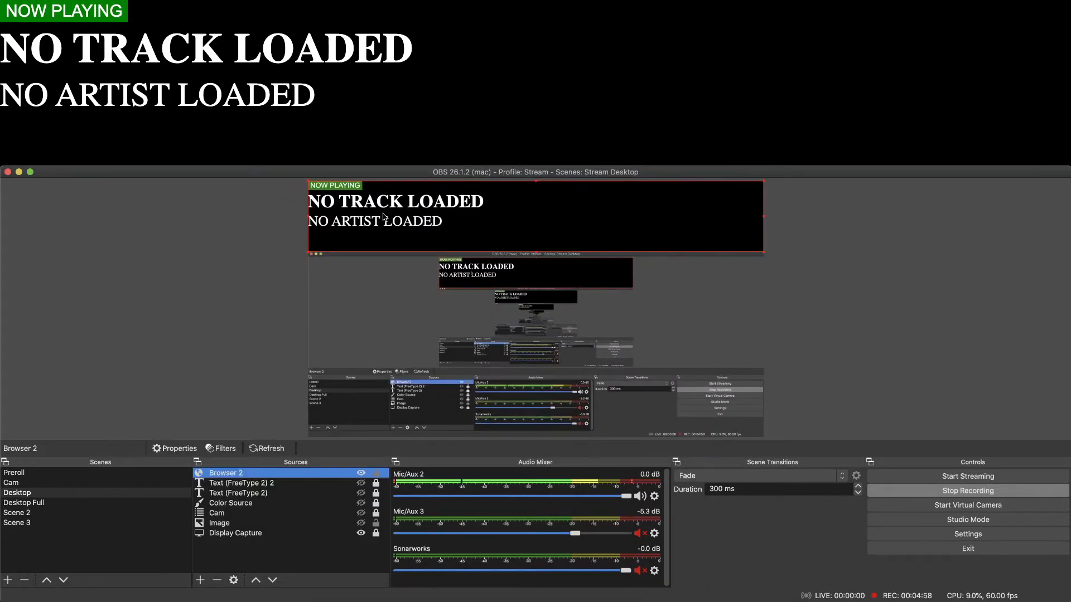
Add color: green; to the end of the #title rule in Browser 2's custom CSS and apply it.
double_click(325, 474)
scroll(610, 524, "down", 3)
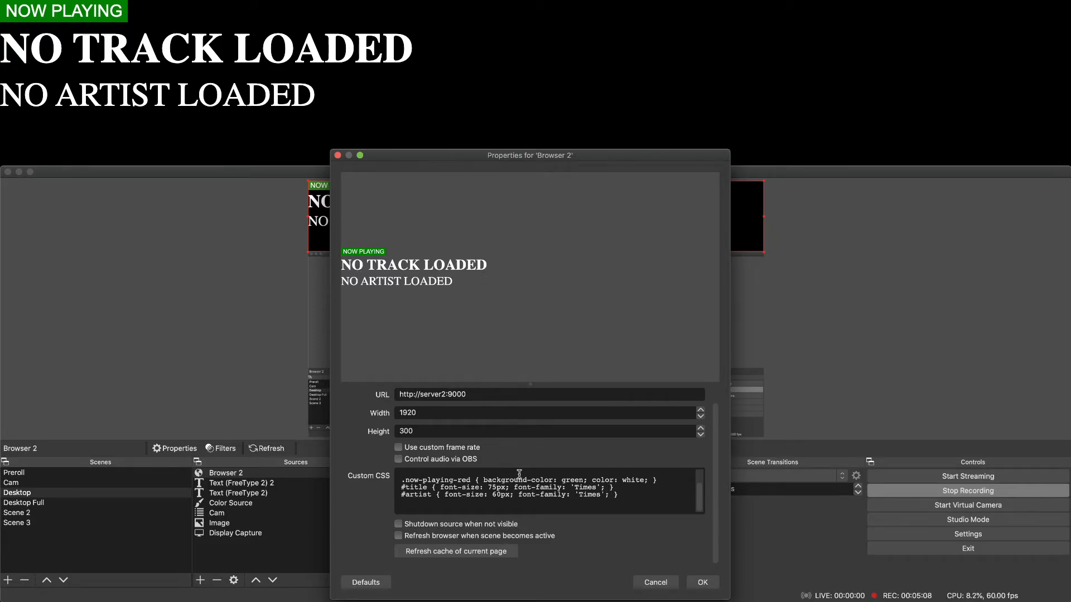
left_click(606, 488)
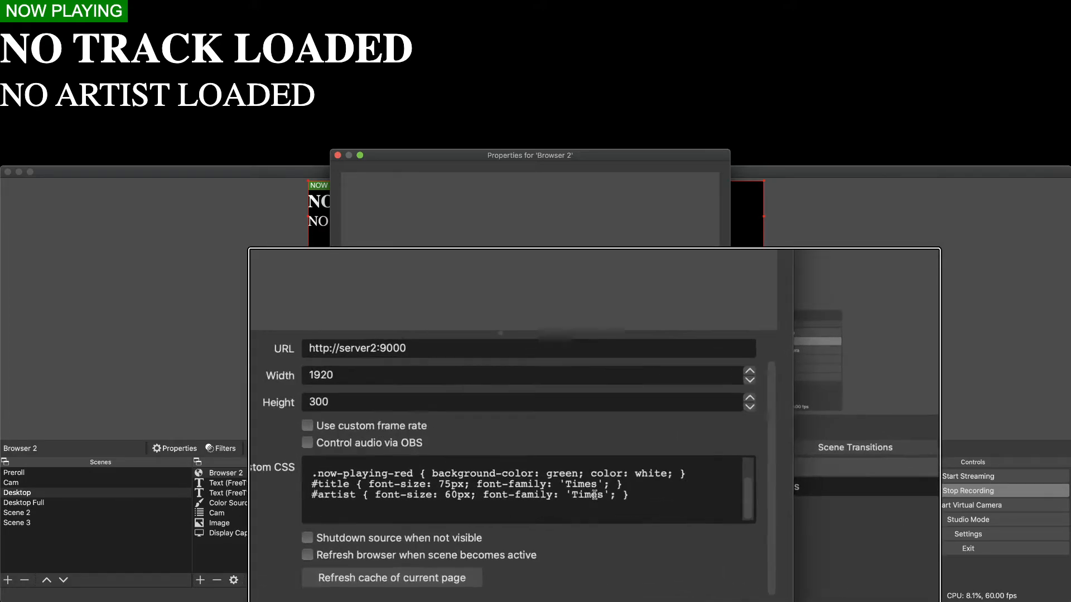
type("co")
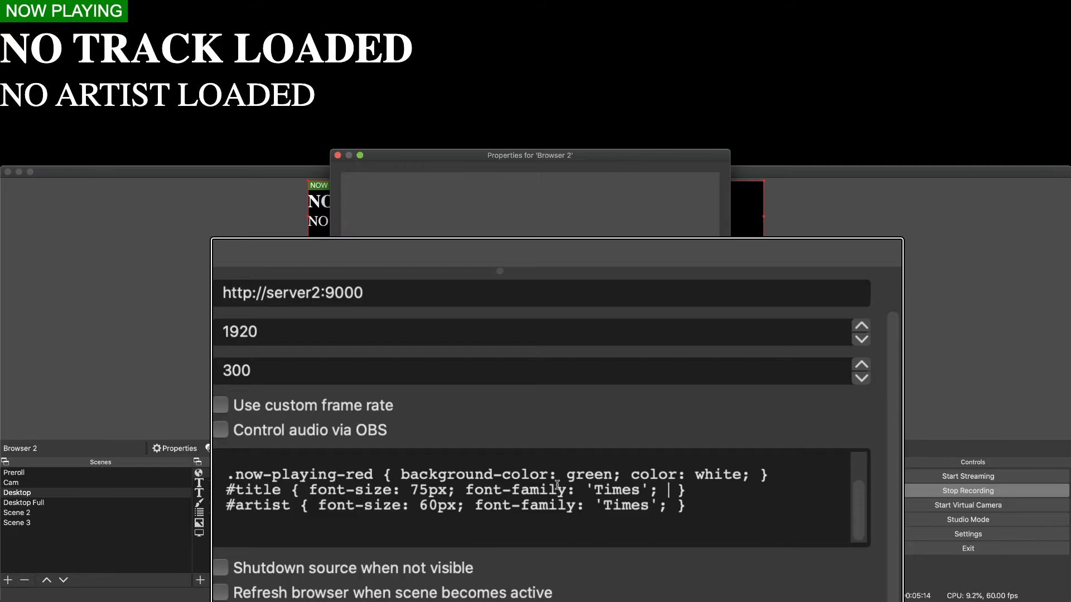
type("lor: green;")
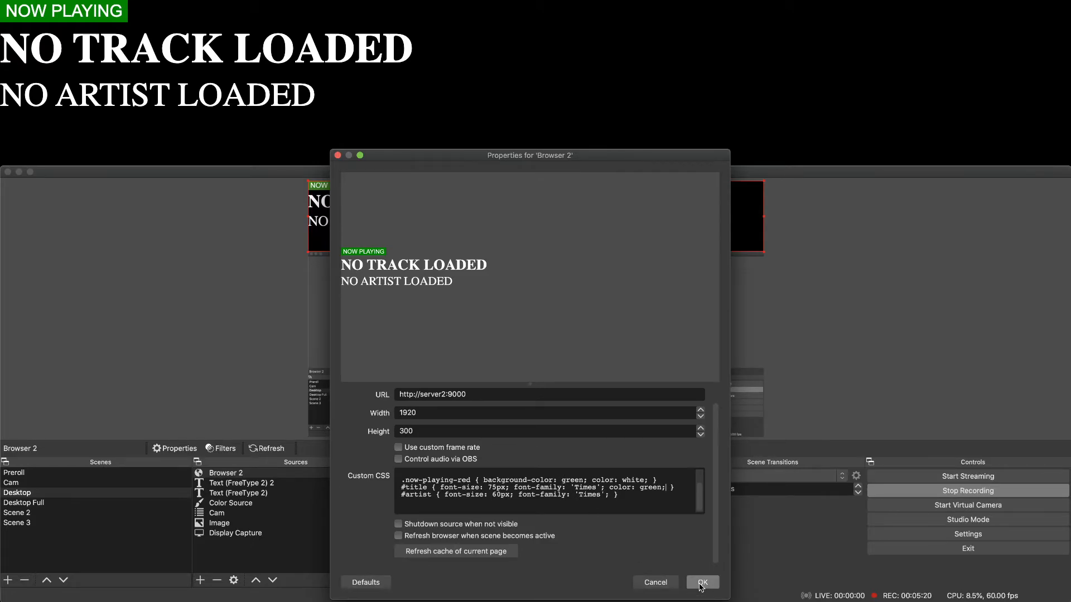
left_click(701, 583)
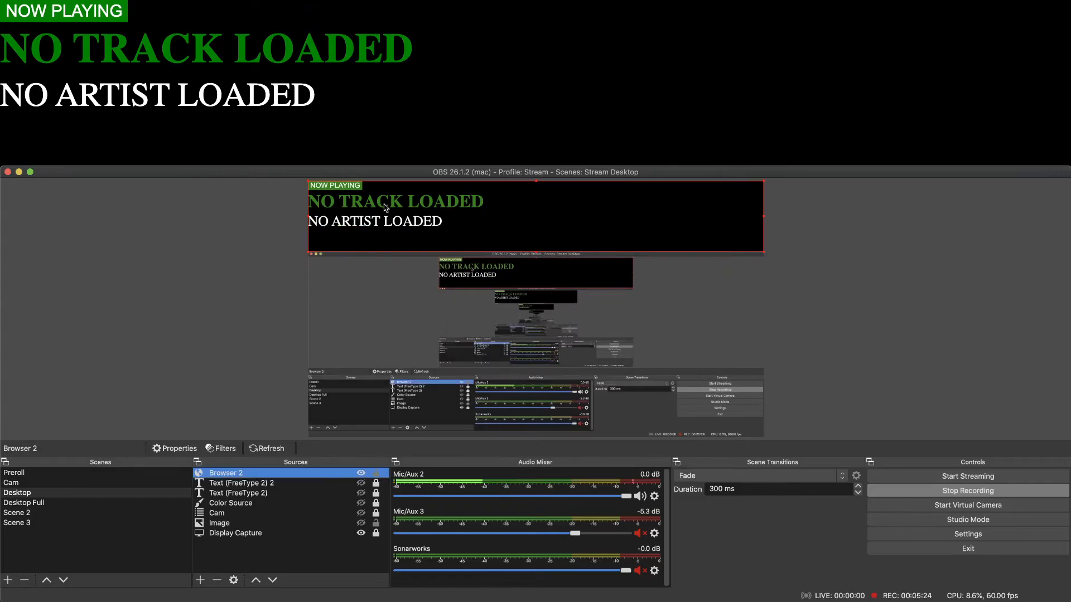
Replace the #title color in Browser 2's custom CSS with the hex value #00FFFF and apply it.
double_click(310, 476)
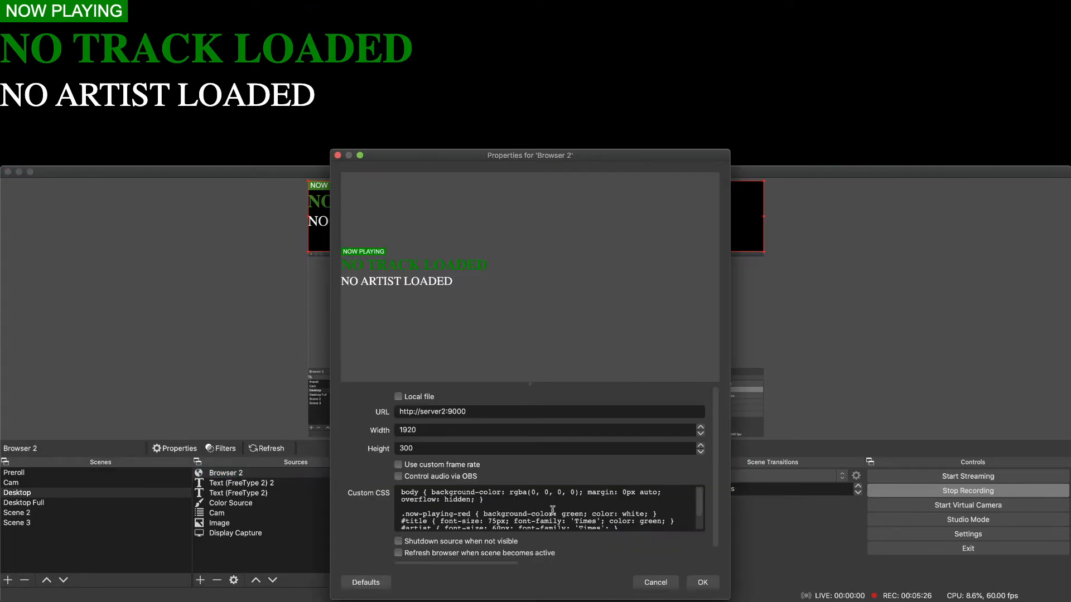
left_click(630, 512)
double_click(653, 506)
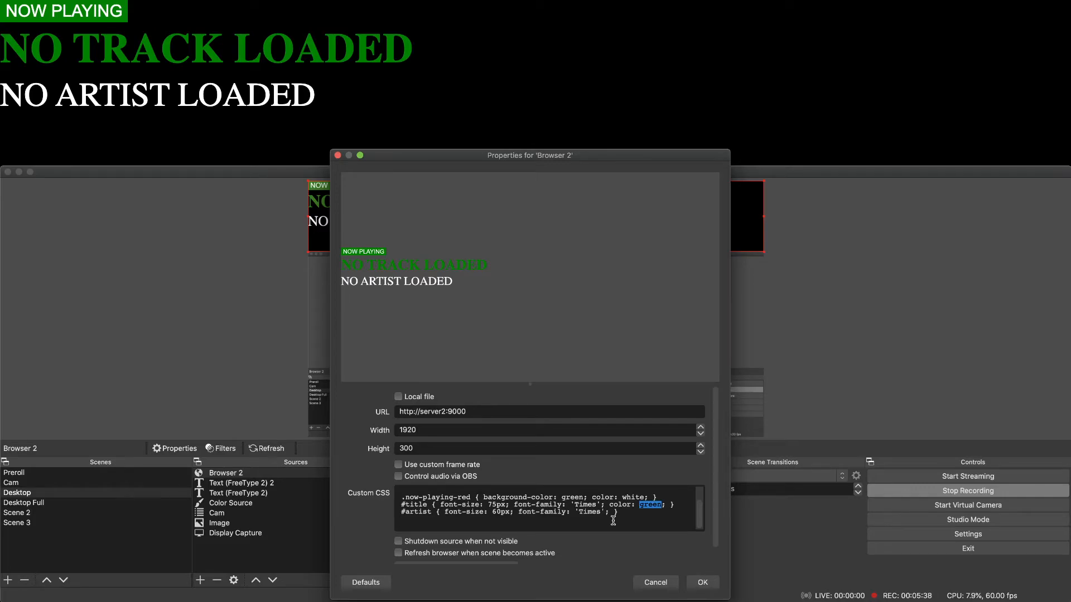
key("BackSpace")
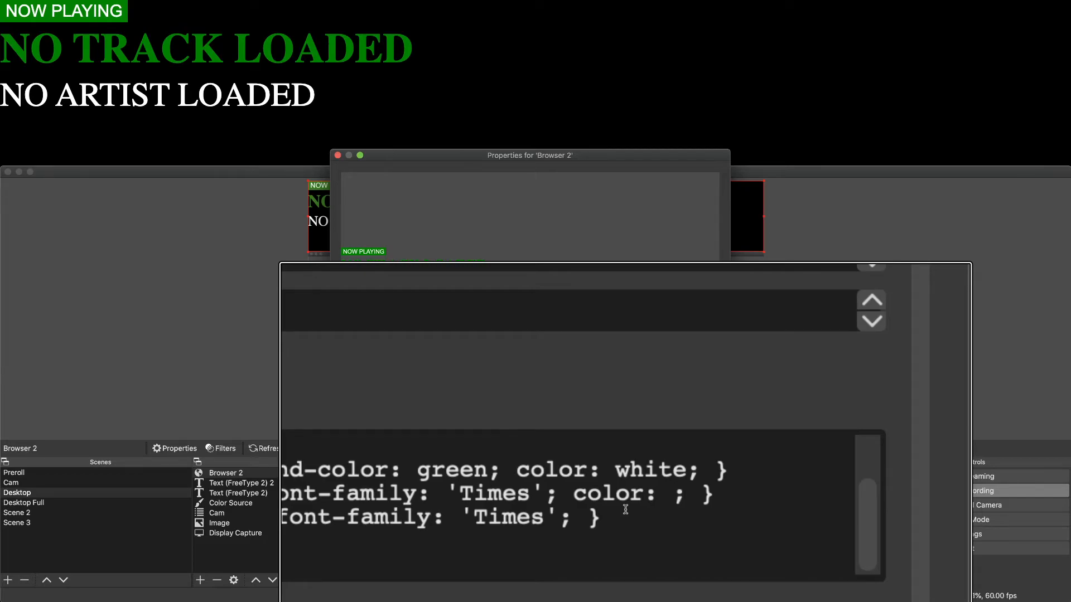
type("#")
type("00FFFF")
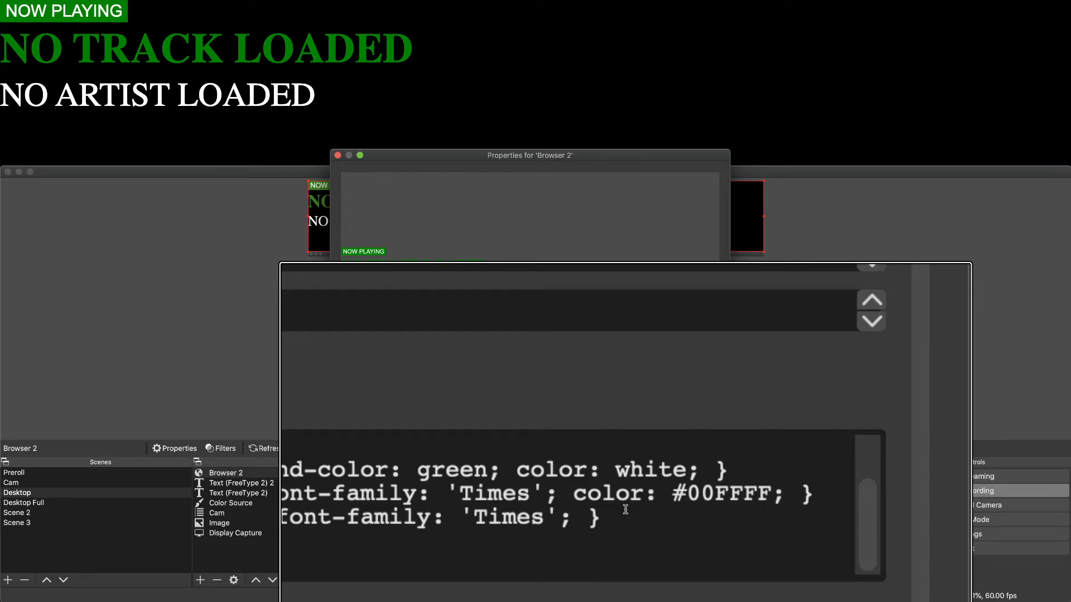
scroll(625, 510, "down", 3)
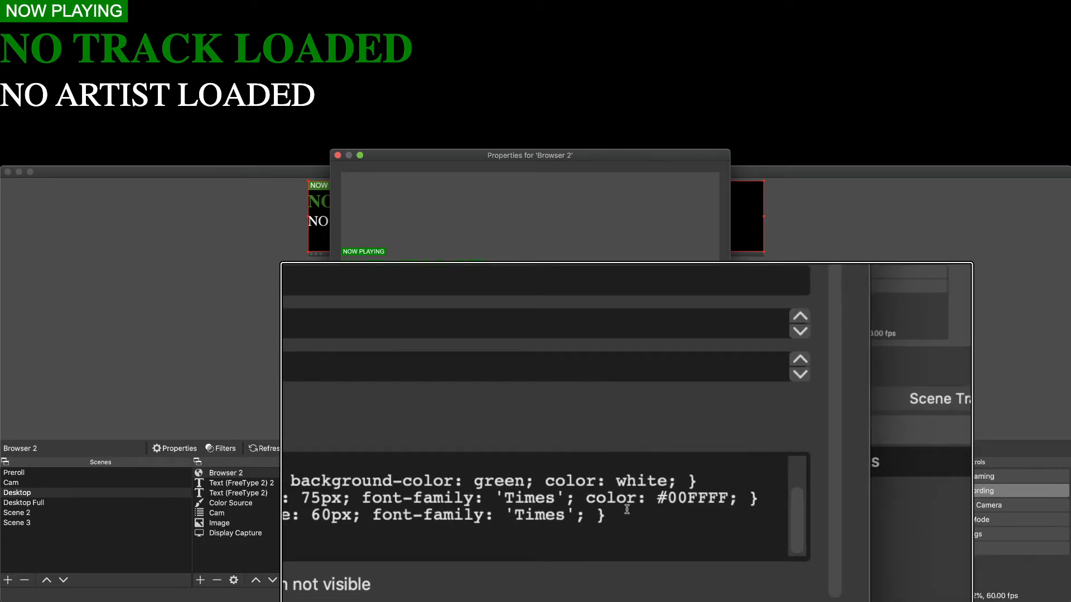
scroll(626, 510, "down", 5)
scroll(627, 510, "down", 3)
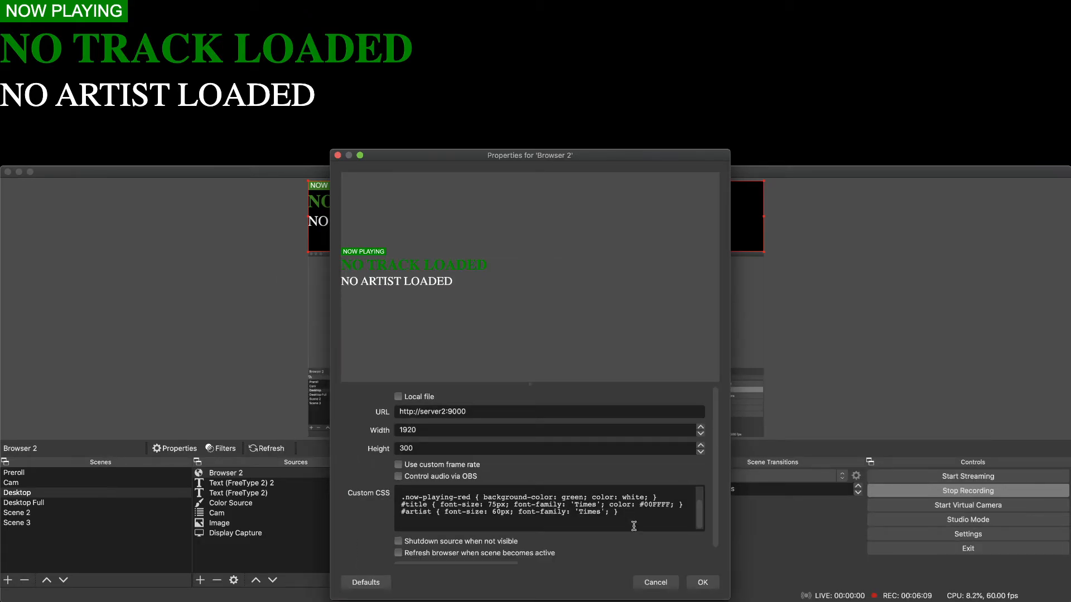
left_click(702, 582)
scroll(403, 213, "up", 3)
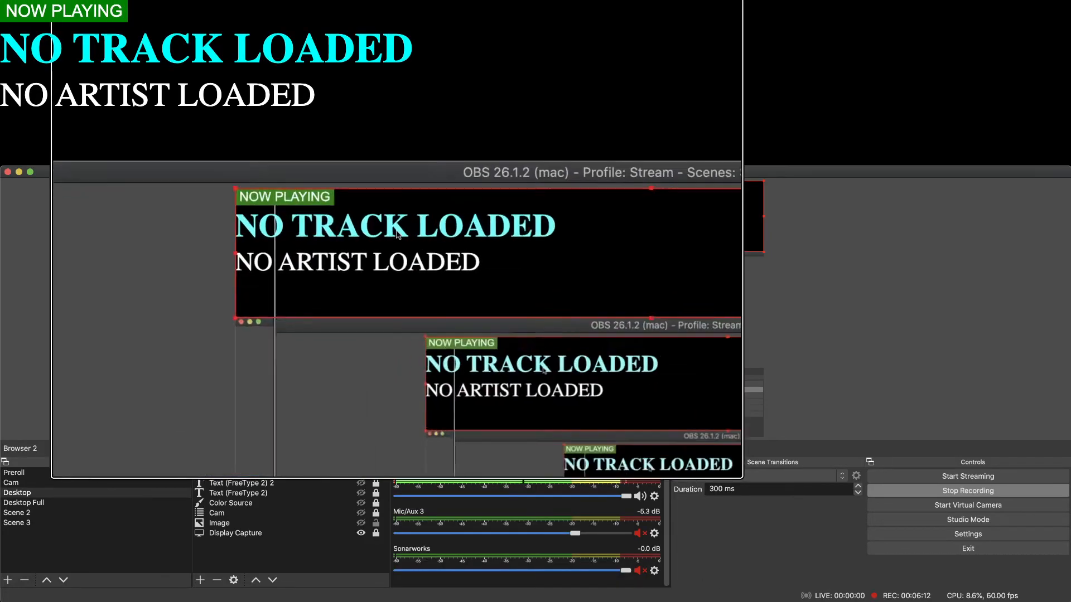
scroll(397, 234, "up", 4)
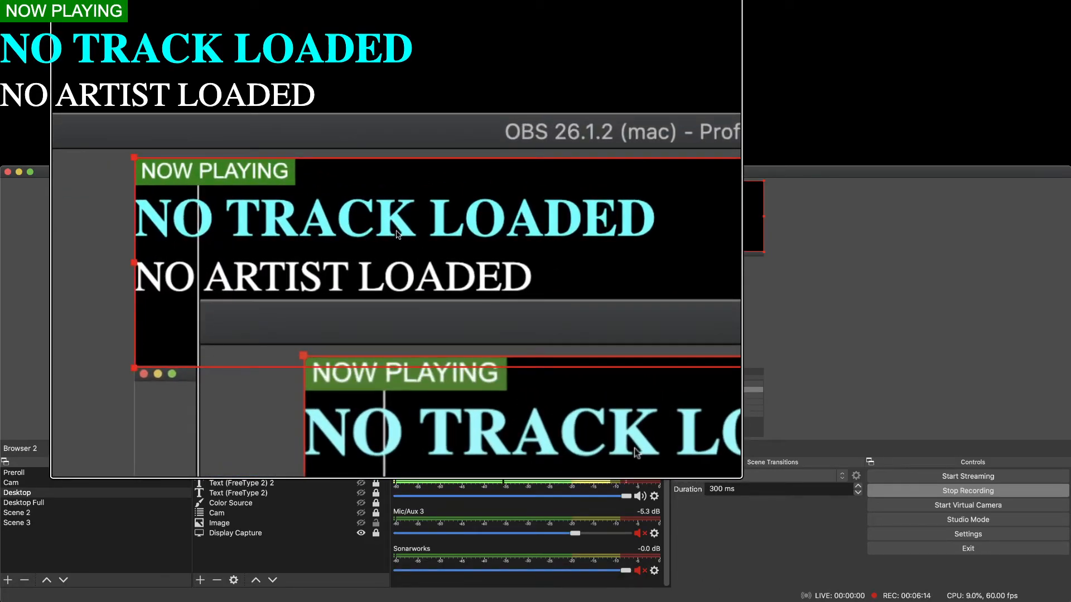
scroll(398, 235, "down", 4)
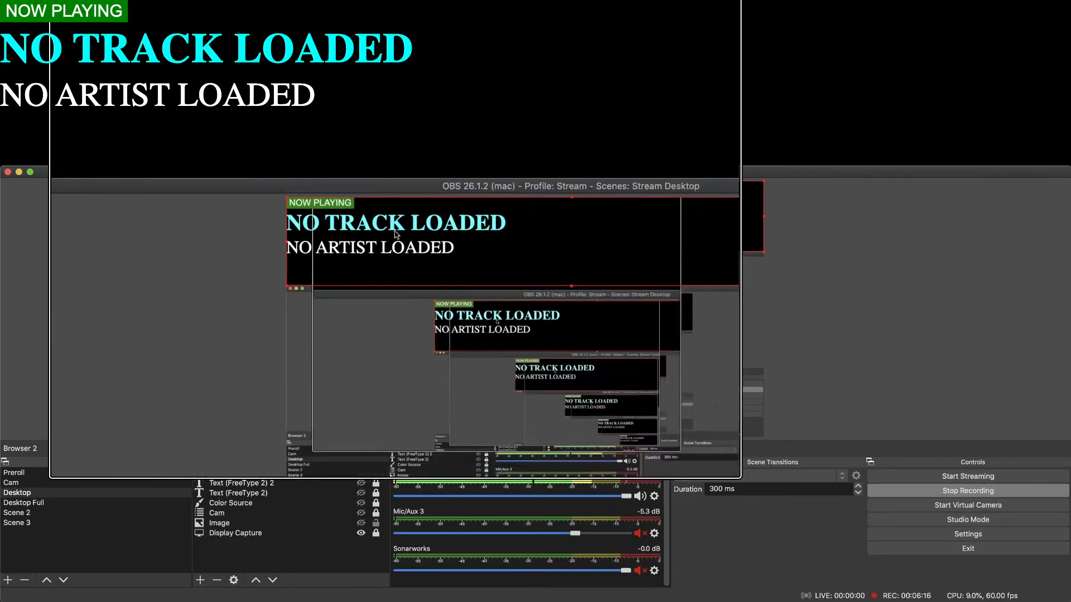
scroll(418, 268, "down", 2)
Change the #title color in Browser 2's custom CSS to #FF00FF and apply it.
double_click(299, 478)
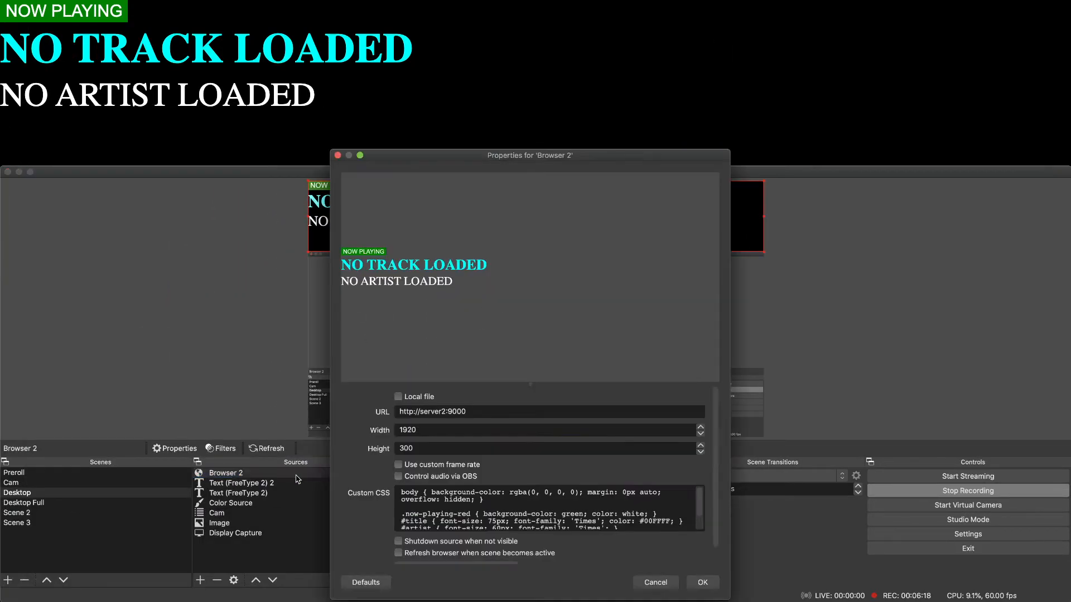
key("BackSpace")
key("BackSpace")
type("FF")
key("BackSpace")
key("BackSpace")
type("00")
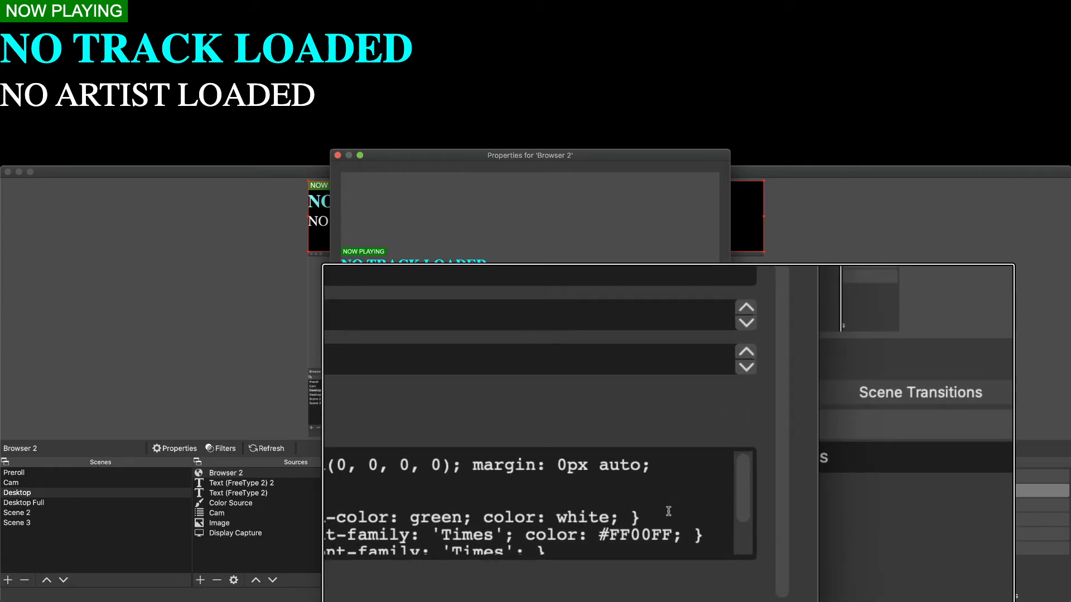
left_click(700, 584)
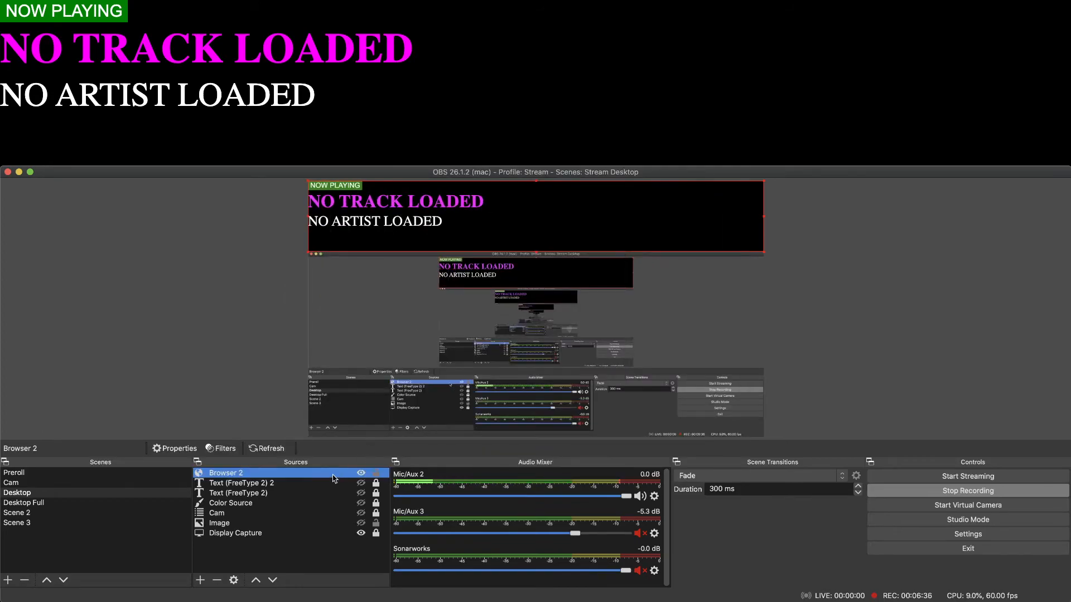
Change the #title color in Browser 2's custom CSS to #FF77FF and apply it.
double_click(333, 475)
left_click_drag(660, 521, 655, 521)
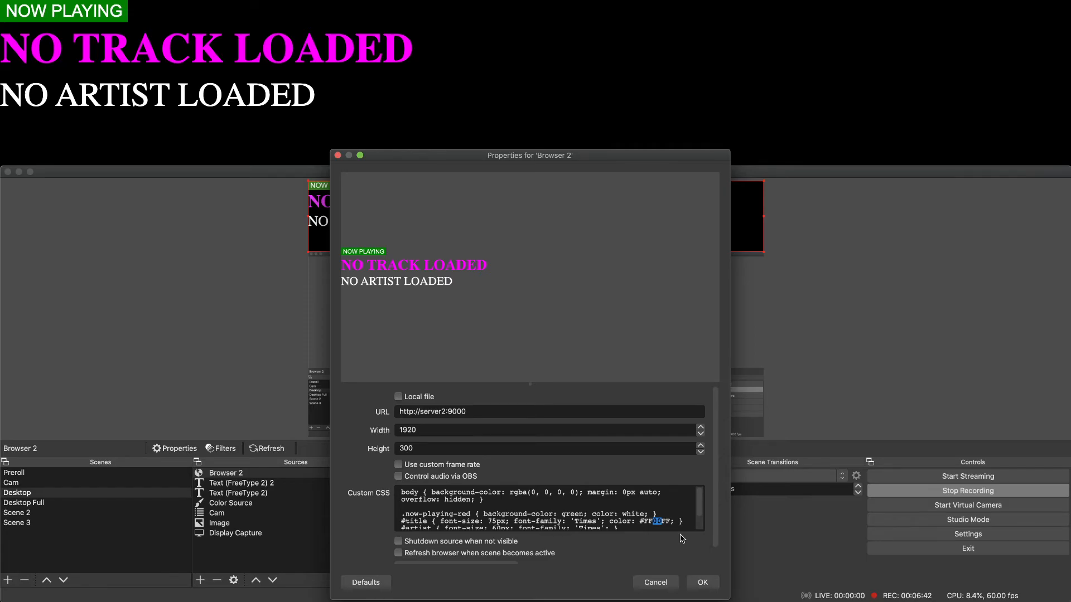
left_click(702, 582)
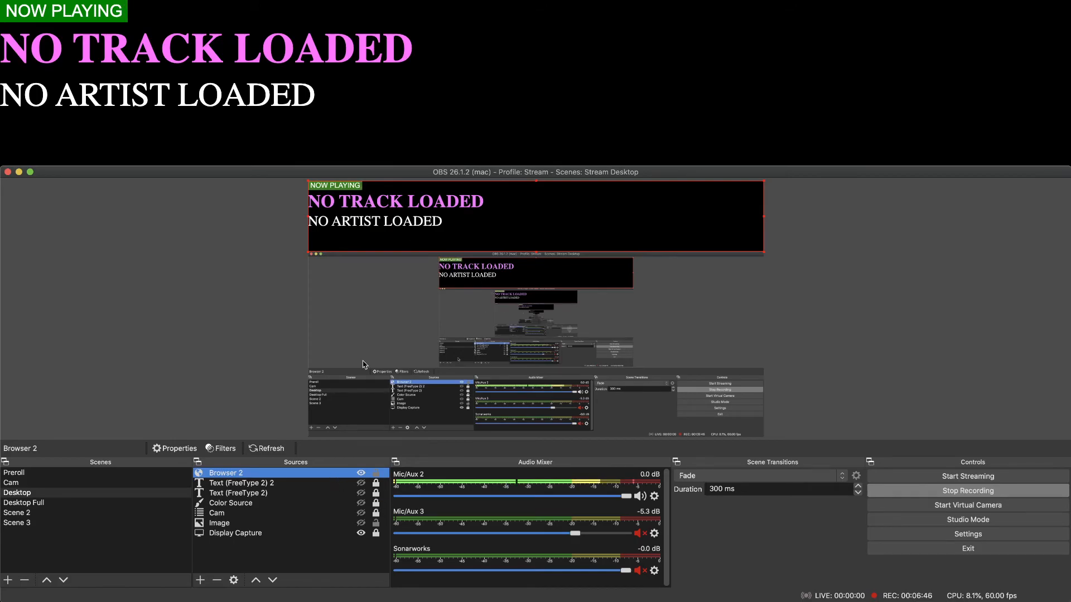
scroll(385, 231, "up", 3, "ctrl")
scroll(386, 234, "down", 3, "ctrl")
Change the #title color in Browser 2's custom CSS to #2277FF and apply it.
double_click(336, 473)
key("BackSpace")
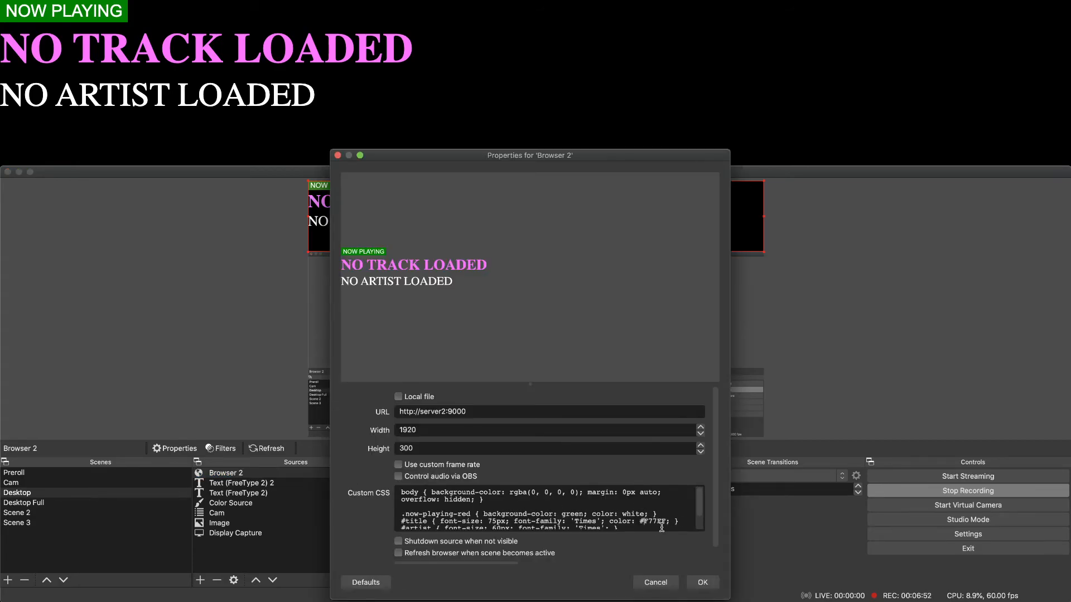
key("BackSpace")
type("00")
left_click(702, 582)
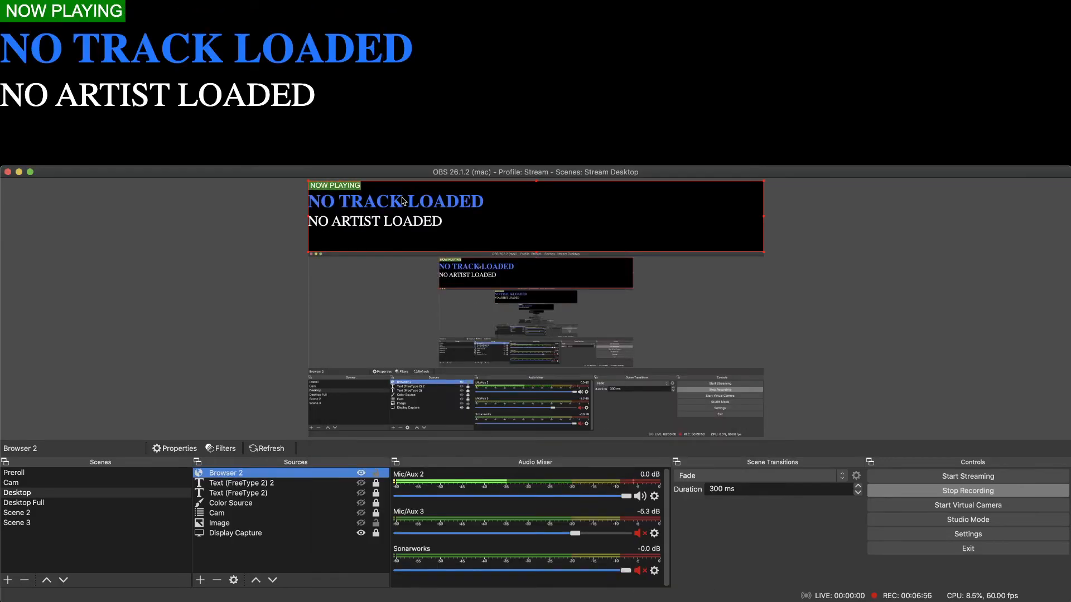
scroll(404, 203, "up", 5)
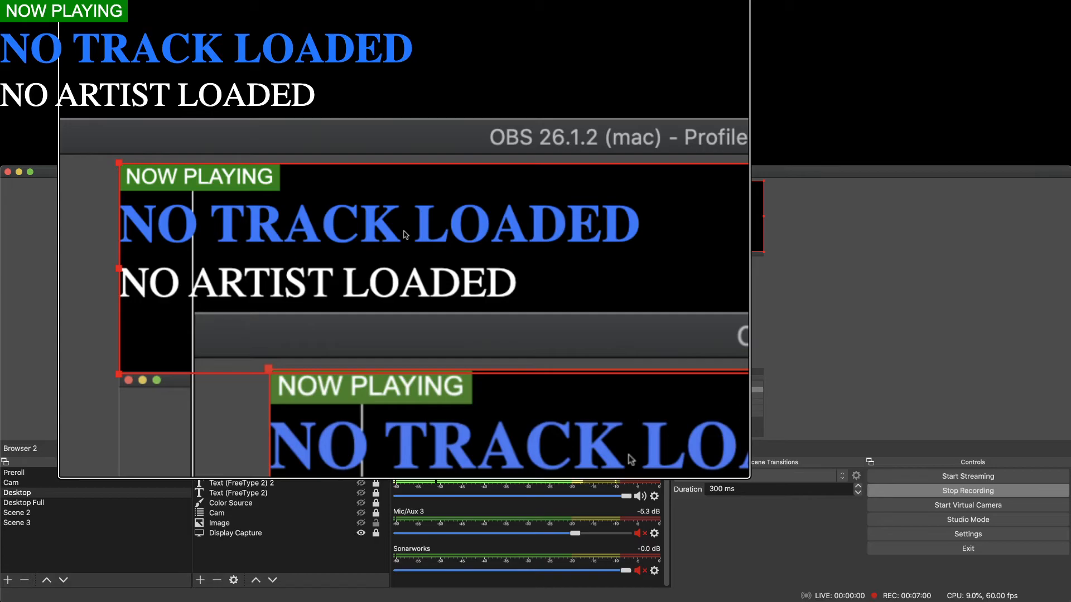
scroll(405, 235, "down", 3)
scroll(405, 235, "down", 3)
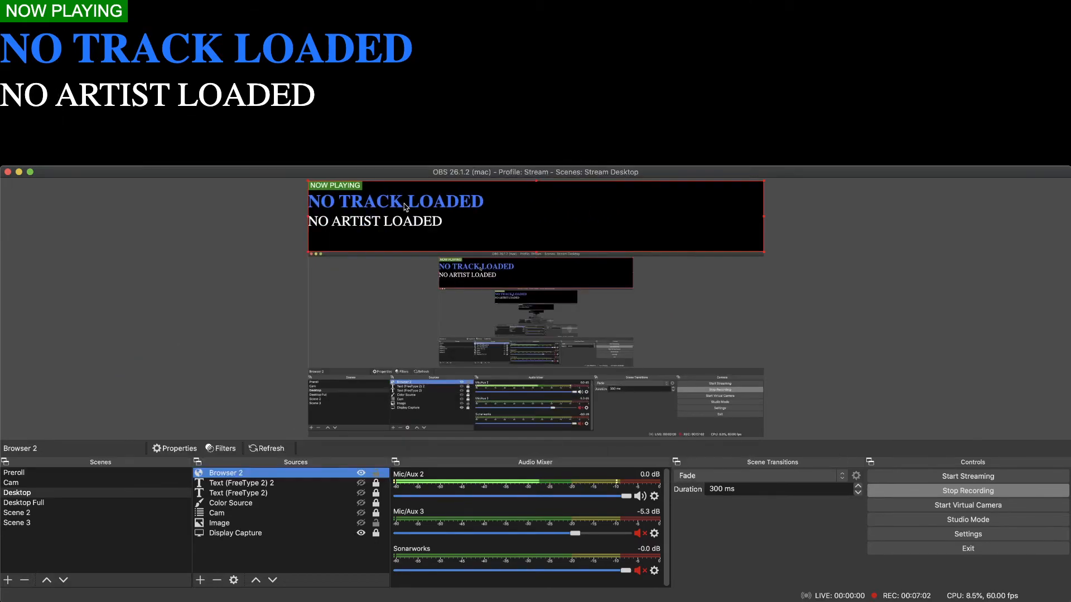
Reopen Browser 2's properties and review the .now-playing-red, #title and #artist rules in the custom CSS.
double_click(341, 475)
scroll(624, 515, "down", 3)
scroll(634, 513, "up", 4)
scroll(634, 514, "down", 2)
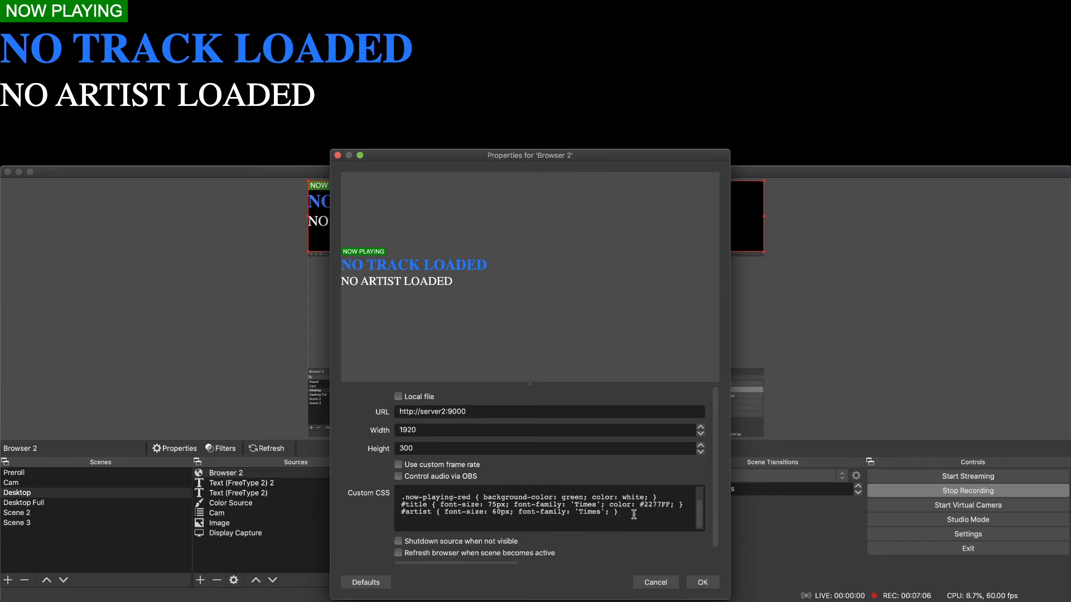
left_click(420, 523)
left_click_drag(408, 522, 385, 496)
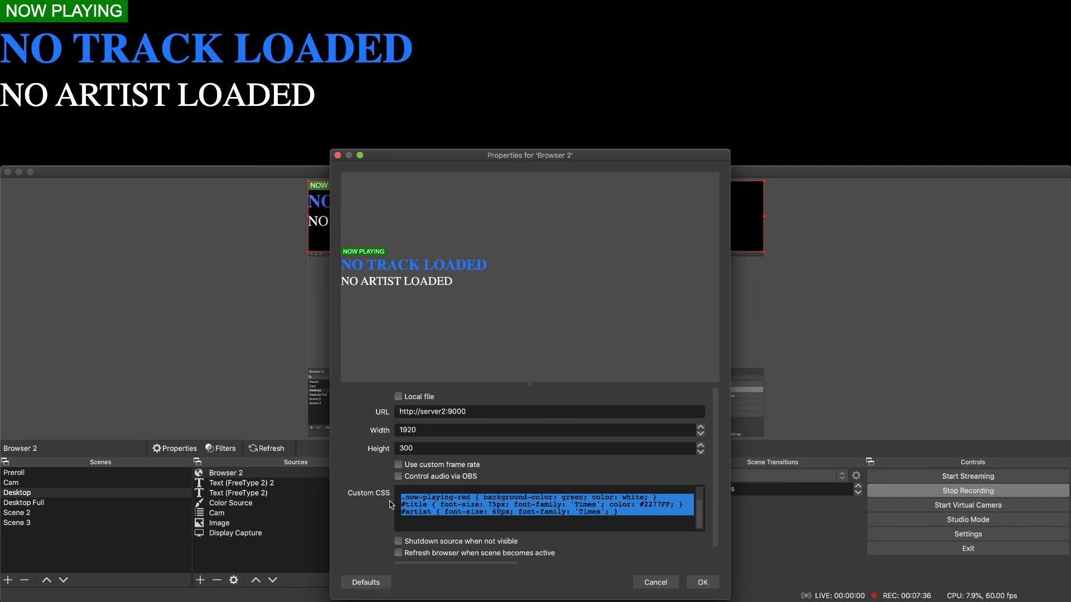
left_click(423, 521)
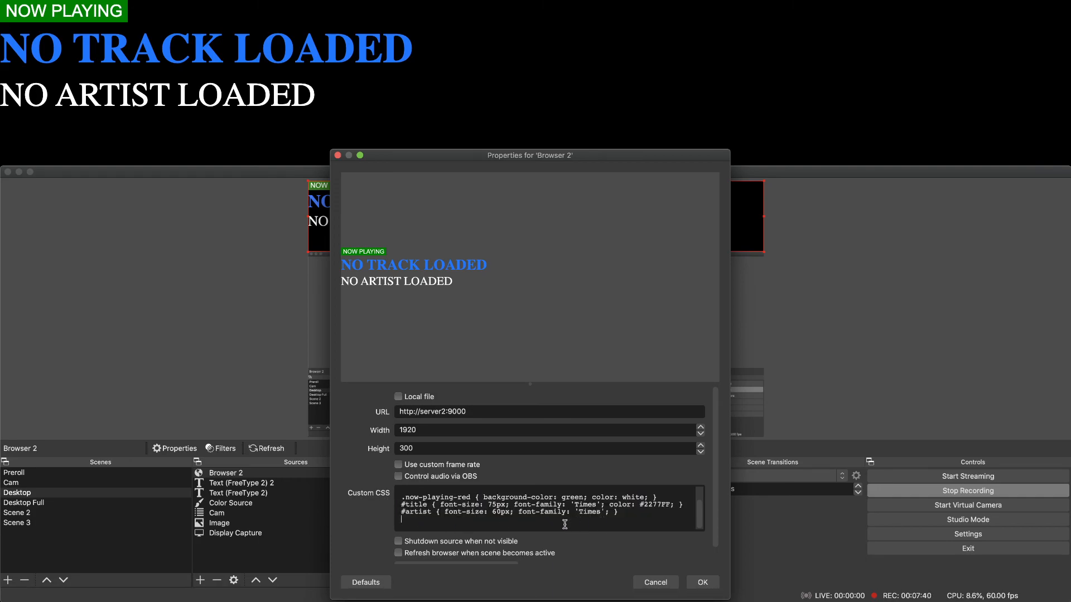
left_click_drag(441, 521, 385, 498)
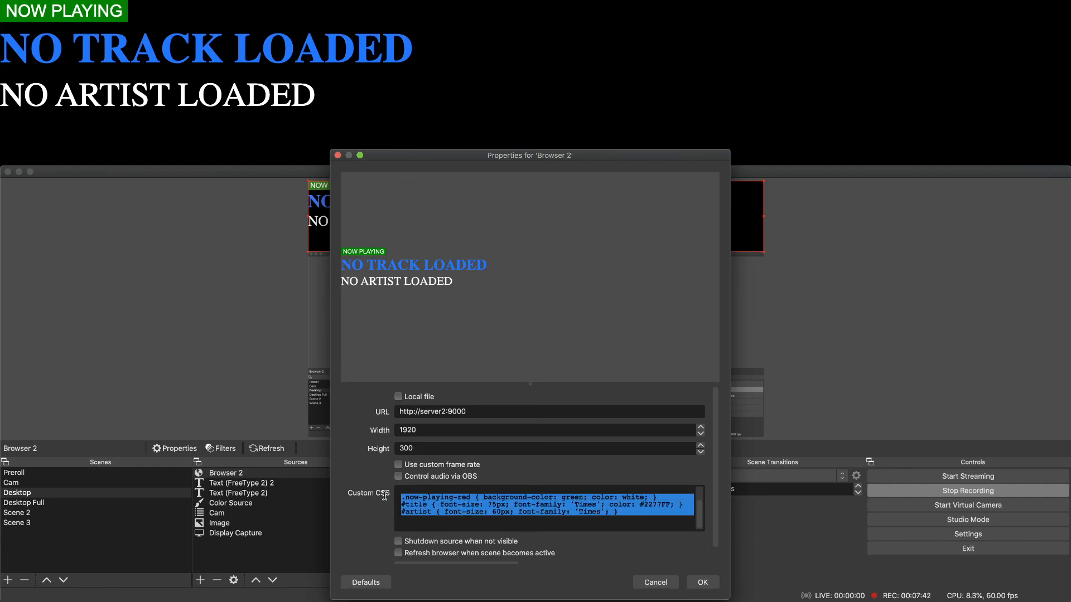
left_click(452, 528)
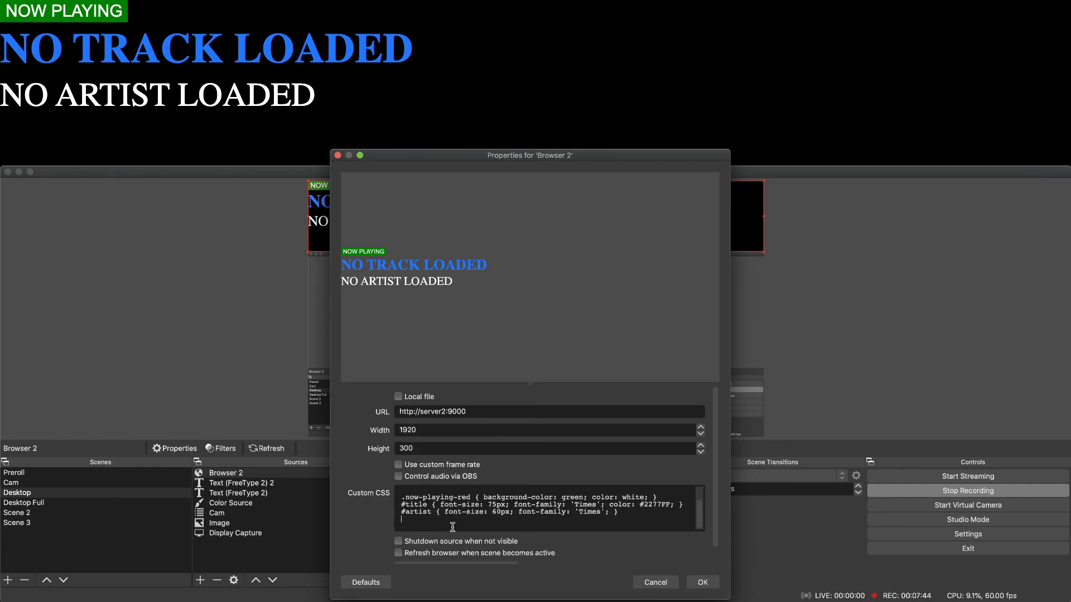